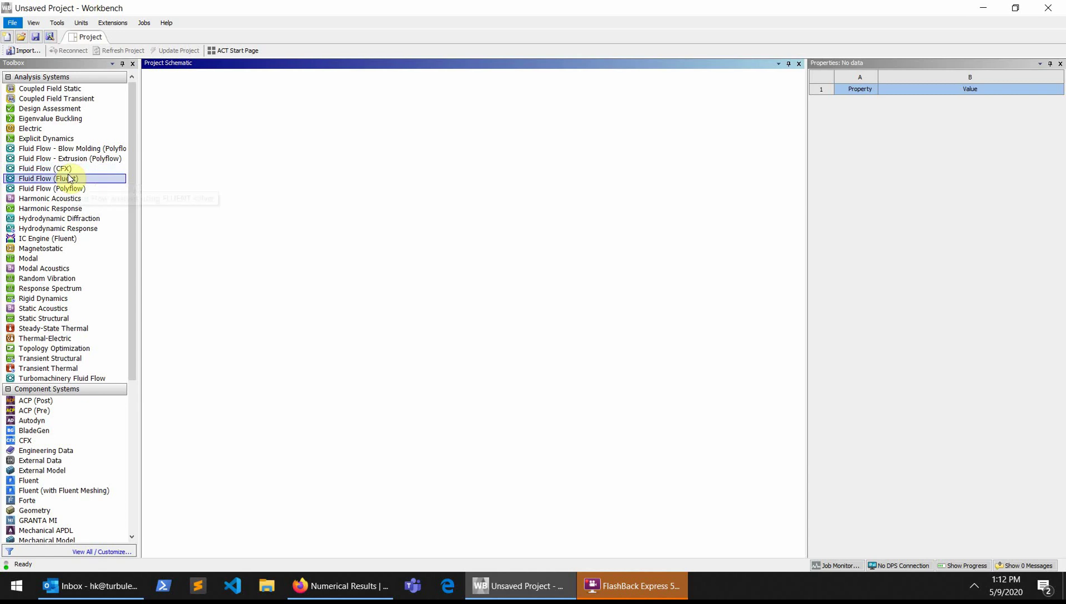
Step: Add a Fluid Flow (Fluent) analysis system to the project schematic and set its geometry's analysis type to 2D
left_click_drag(67, 175, 179, 120)
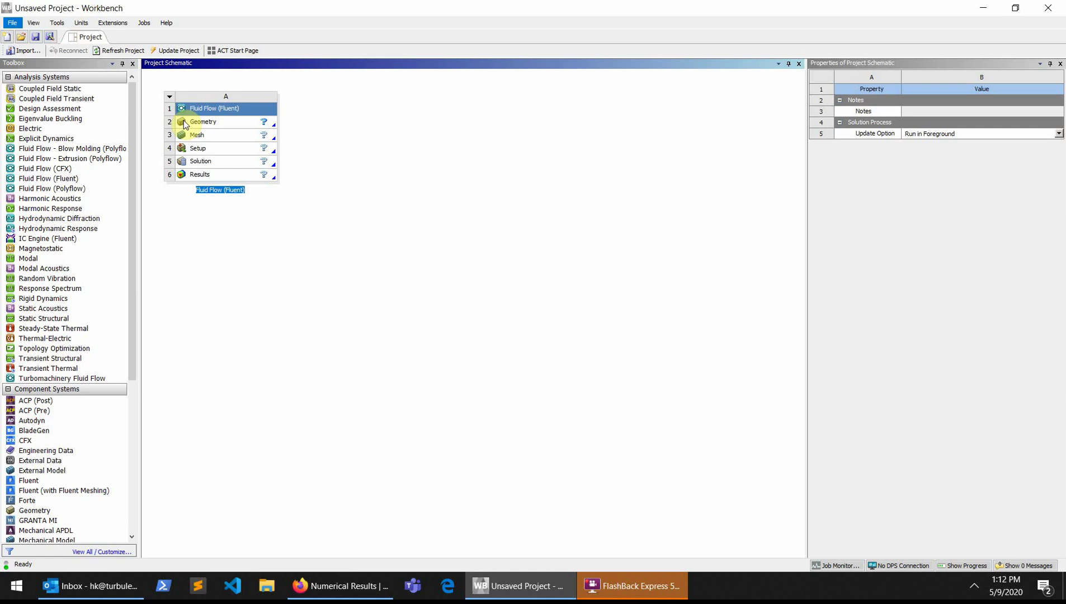
left_click(186, 121)
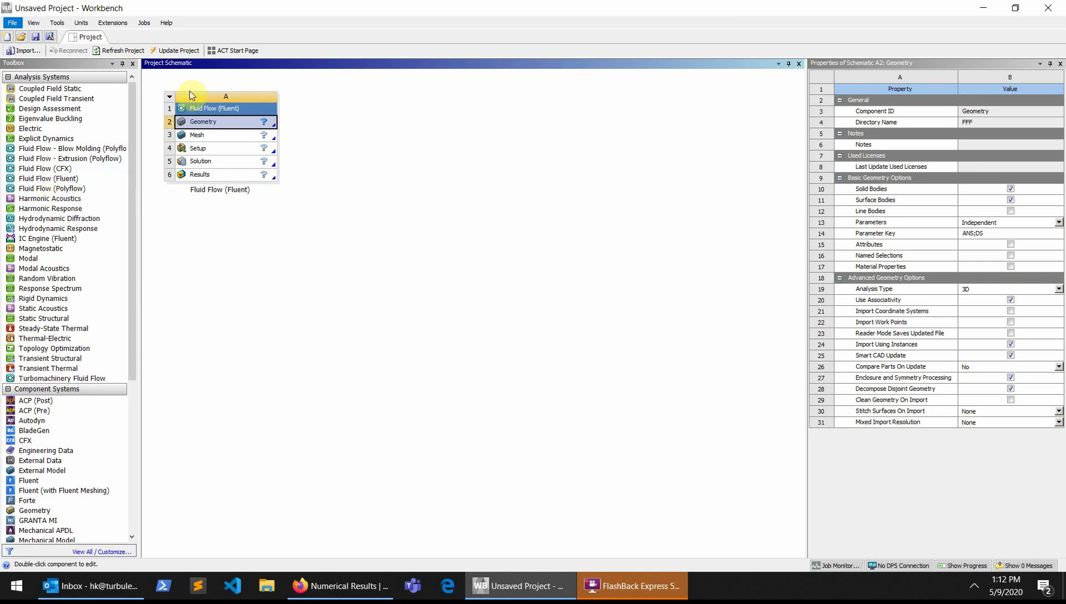
left_click(1058, 289)
left_click(808, 307)
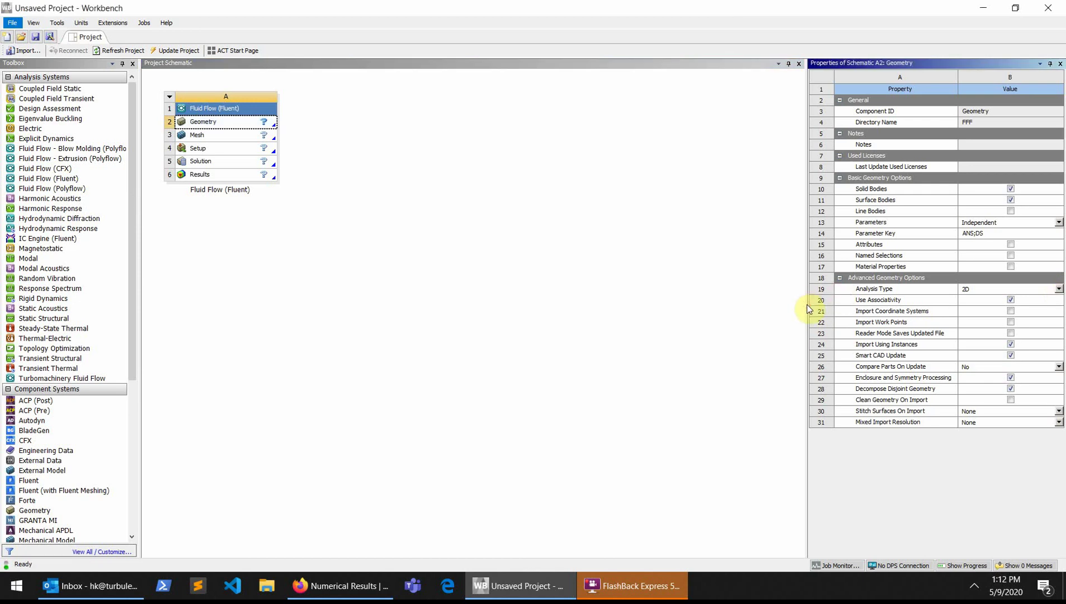
Step: Open the Geometry cell in SpaceClaim and start a sketch on the XY plane, viewed in plan
double_click(223, 129)
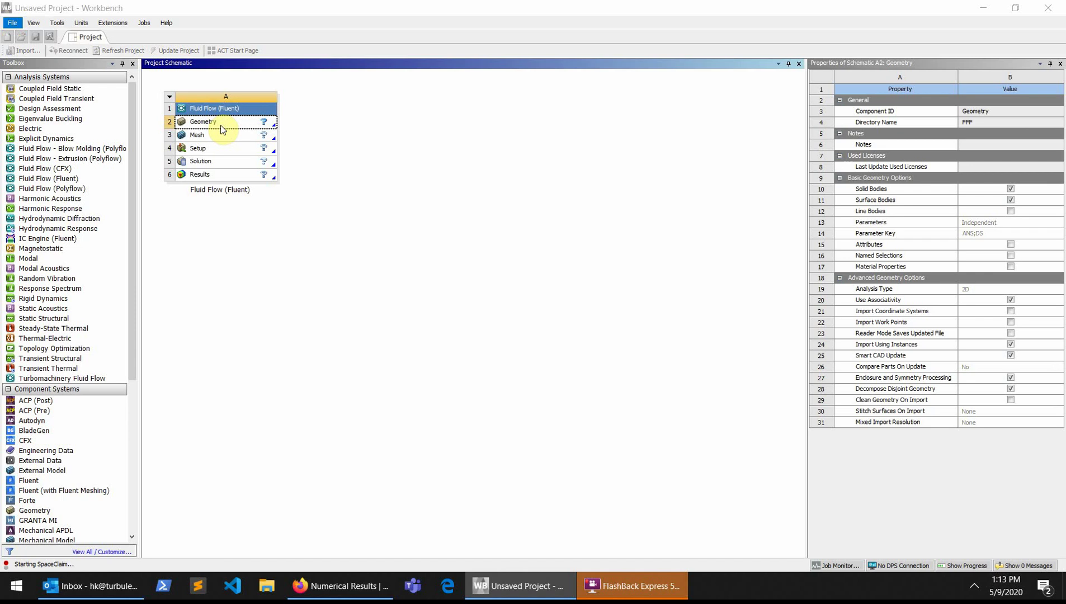
left_click(632, 585)
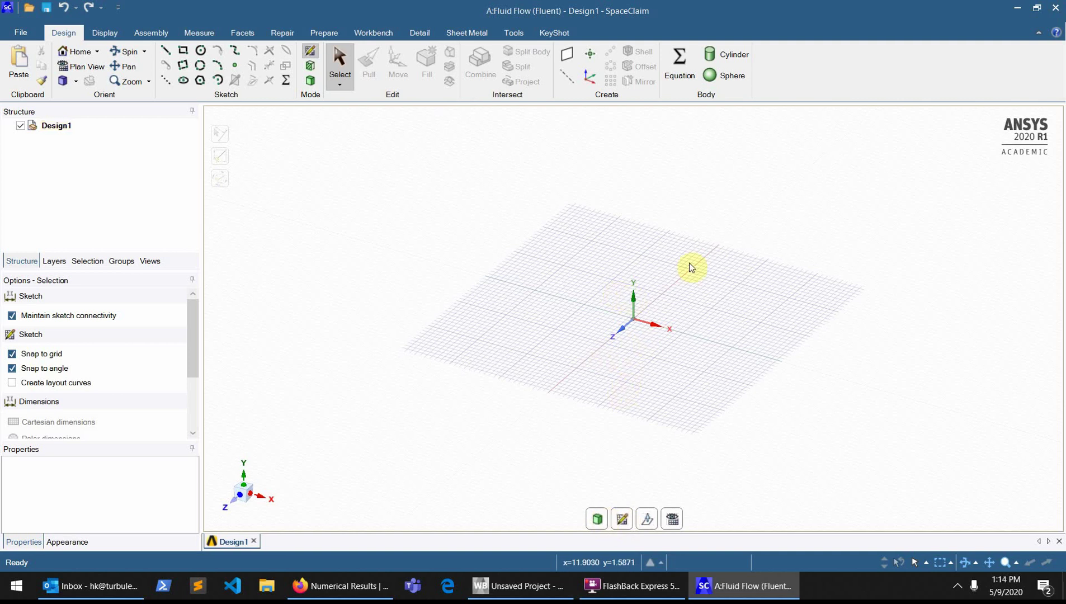
left_click(620, 523)
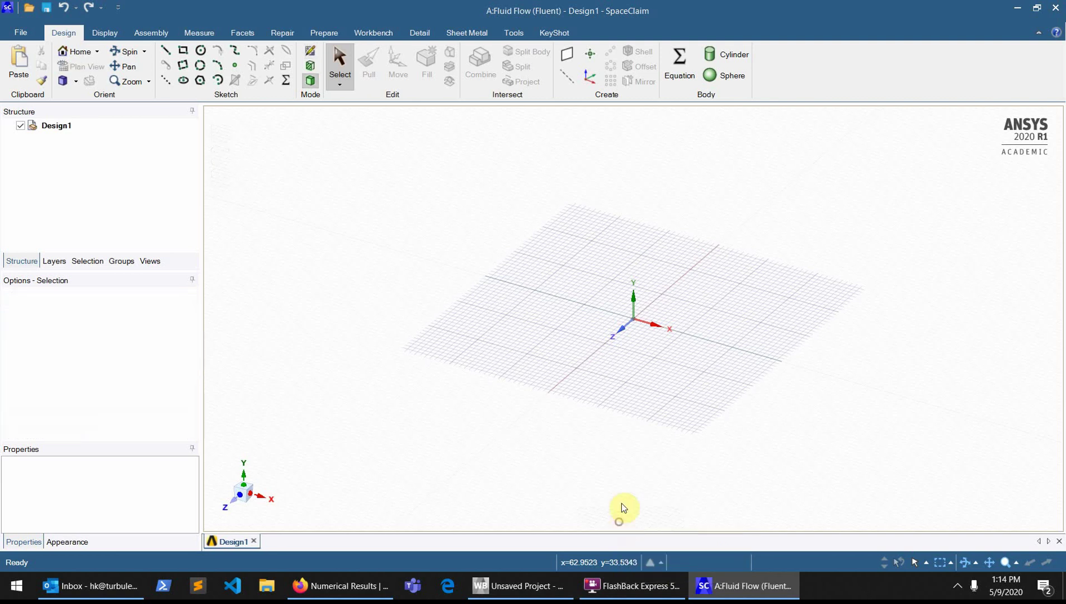
left_click(635, 315)
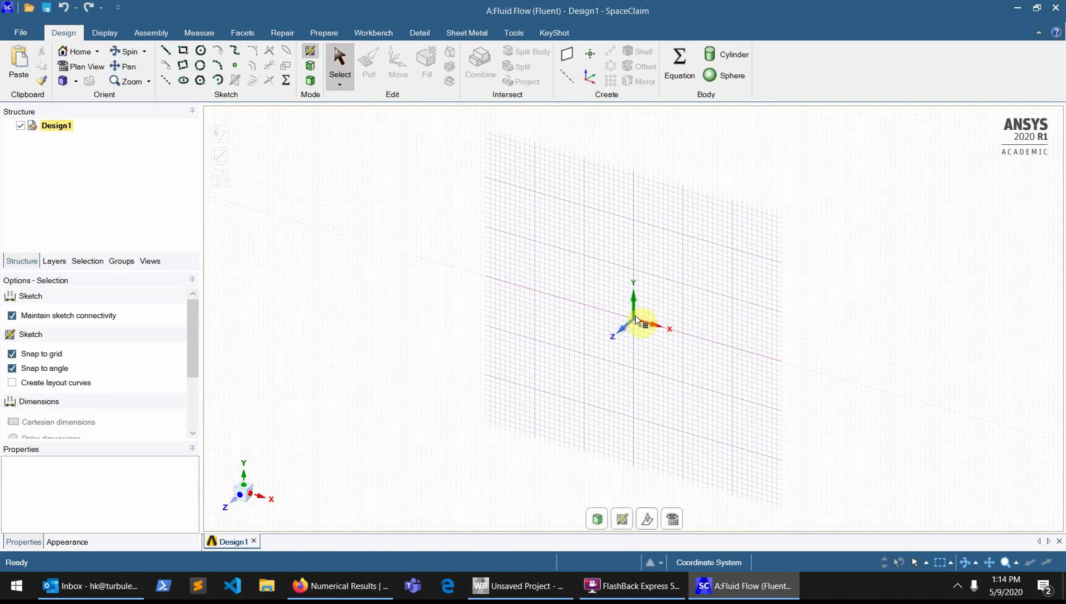
left_click(668, 520)
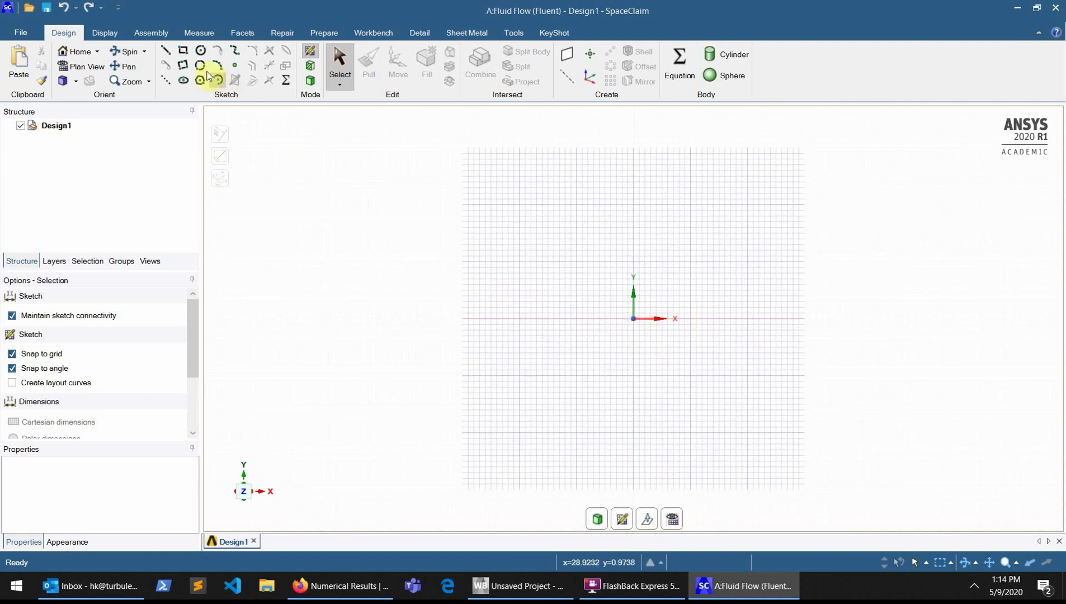
Step: Sketch a rectangle about 18 mm wide and 11 mm high with its first corner at the origin
left_click(189, 54)
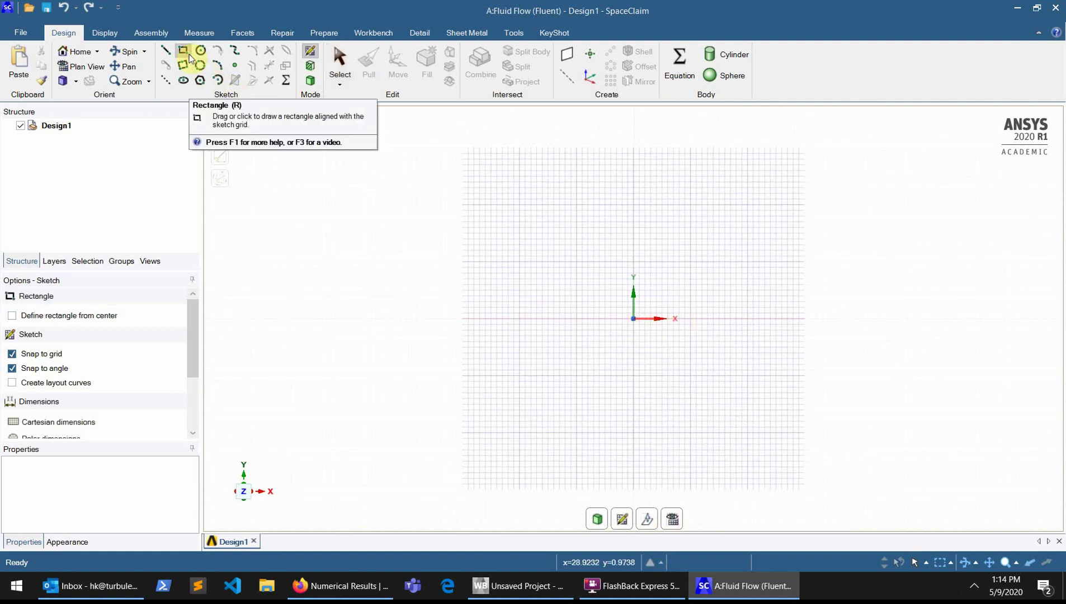
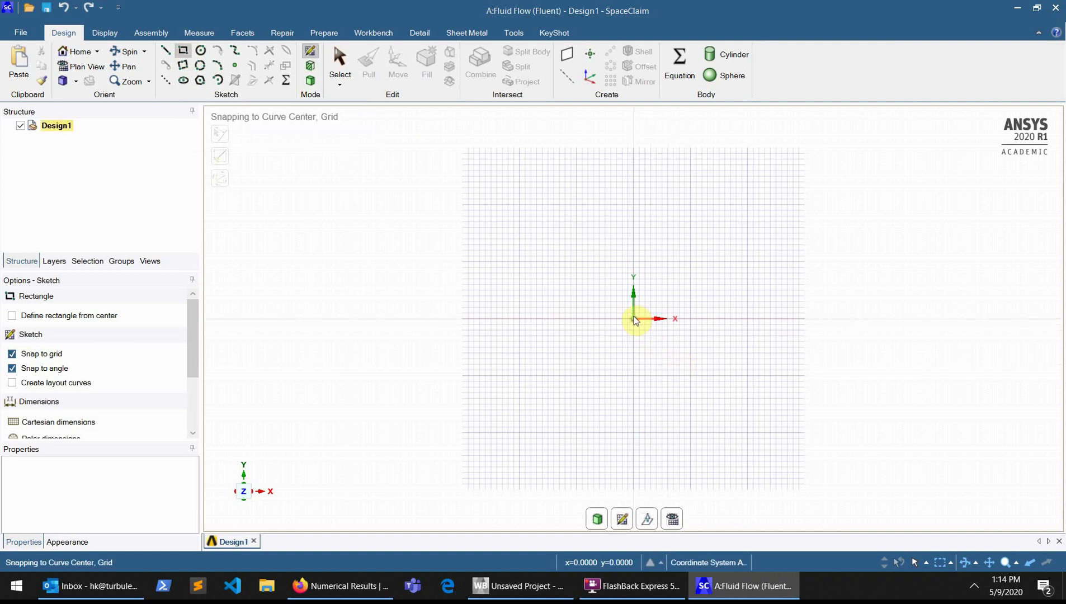
left_click(634, 319)
left_click(736, 257)
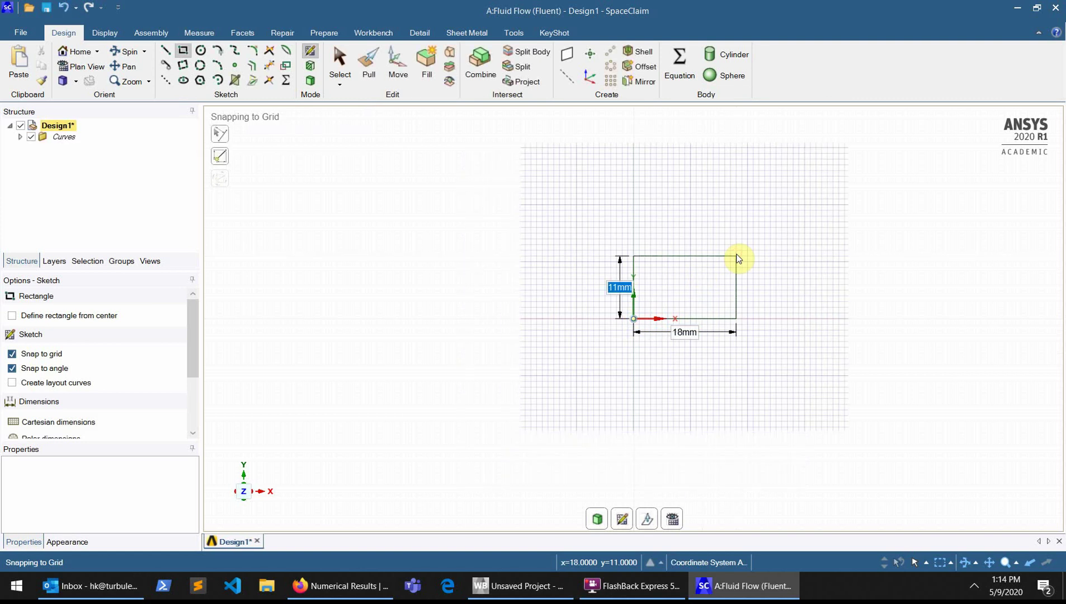
Step: Change this document's length unit to Meters in the SpaceClaim options
left_click(22, 32)
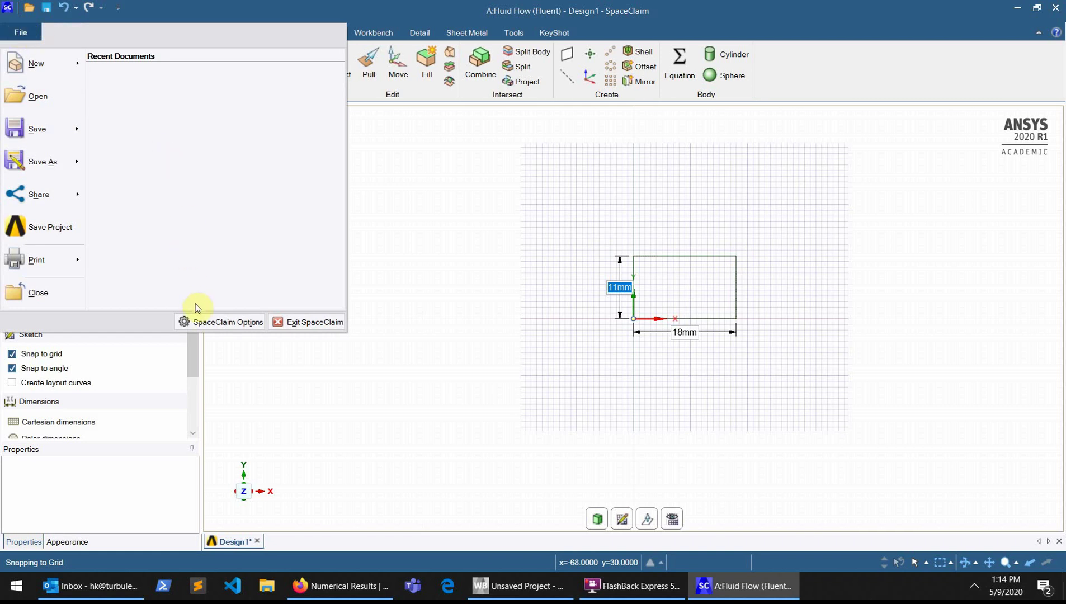
left_click(196, 320)
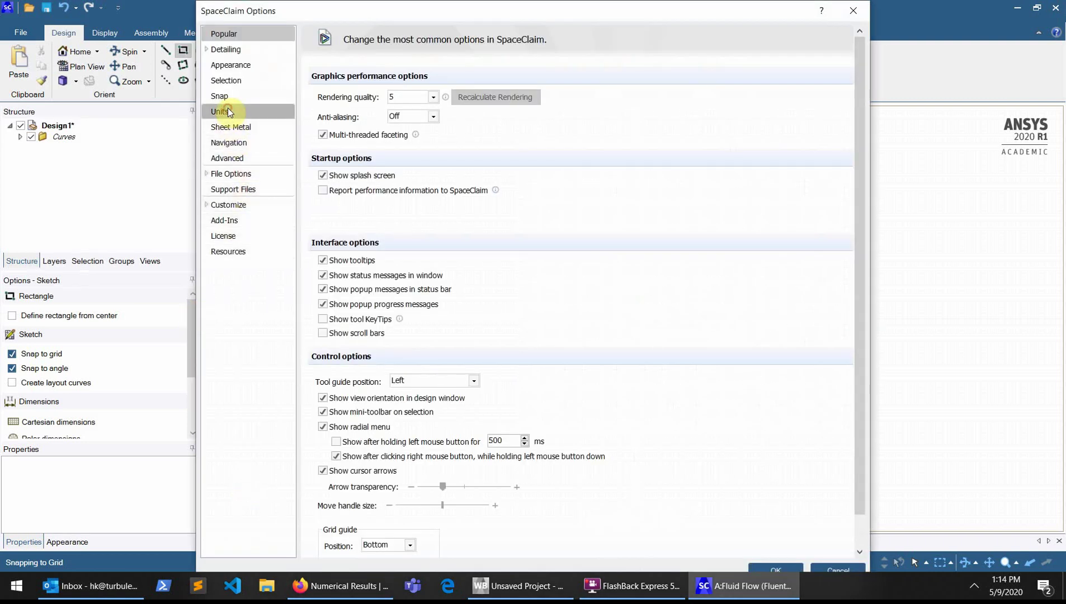
left_click(228, 111)
left_click(441, 149)
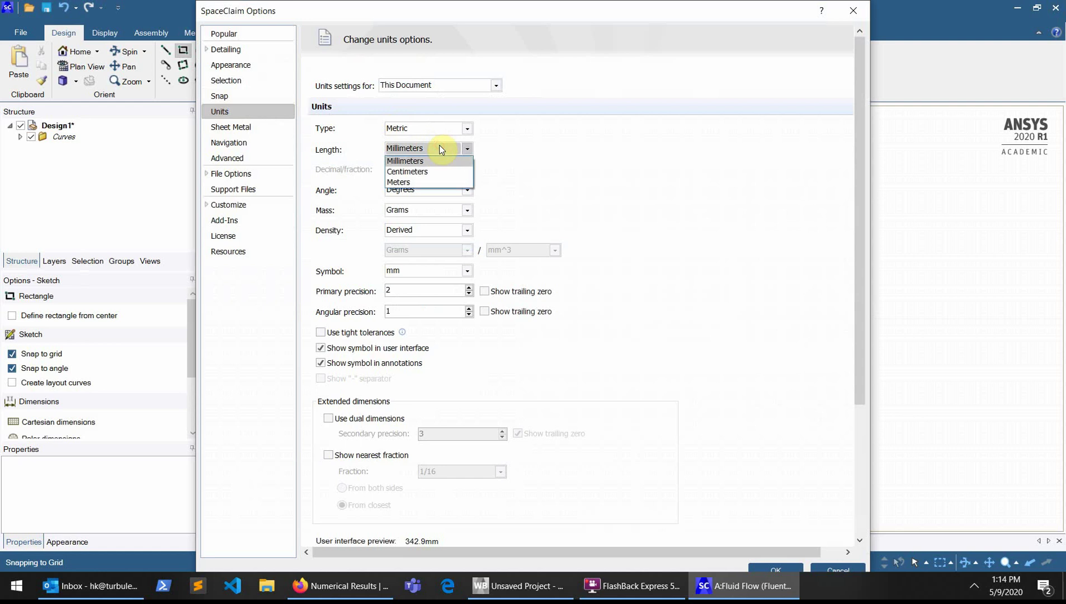
left_click(415, 181)
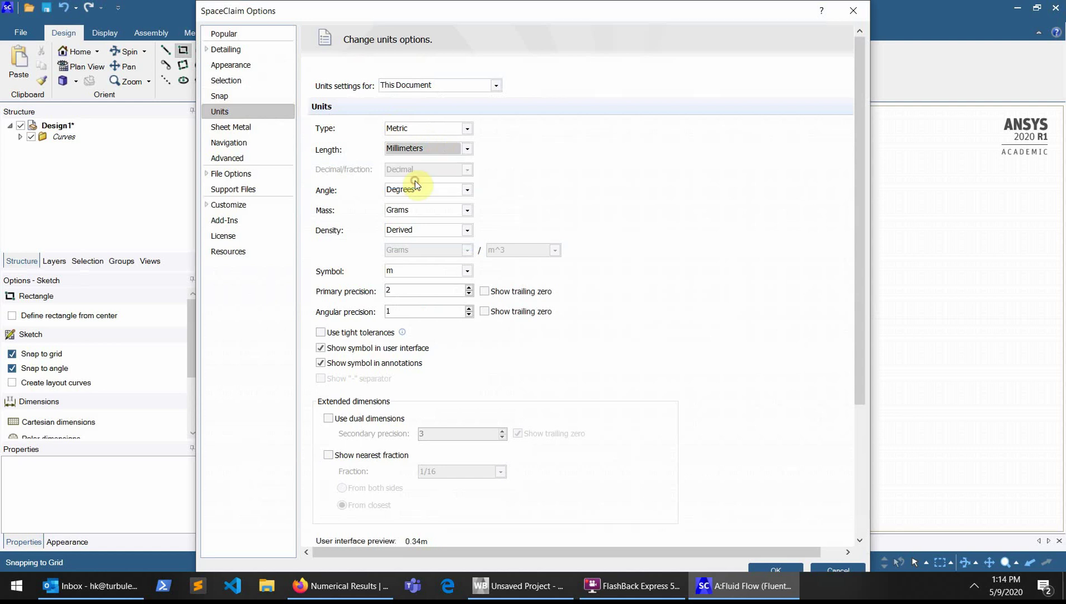
left_click(774, 568)
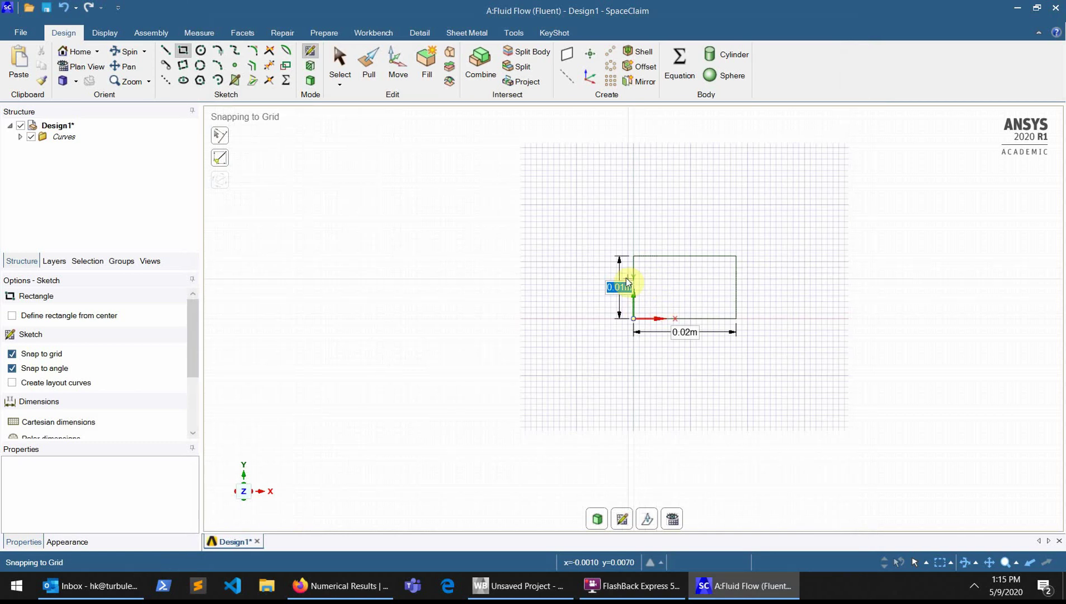
Step: Set the rectangle's height to 0.1 m and its width to 2 m
type("0.1")
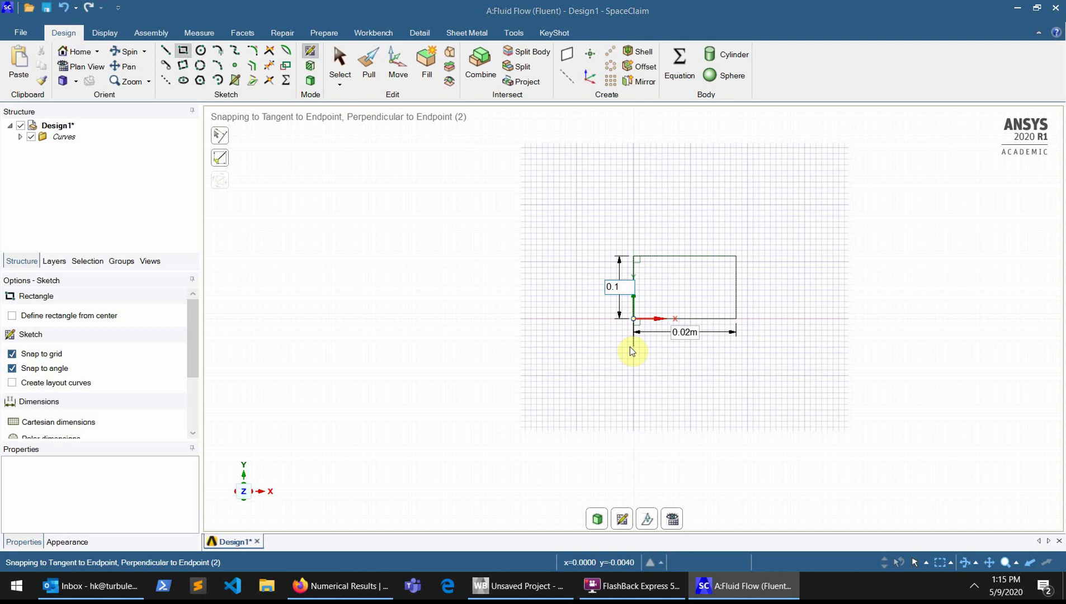
key("Tab")
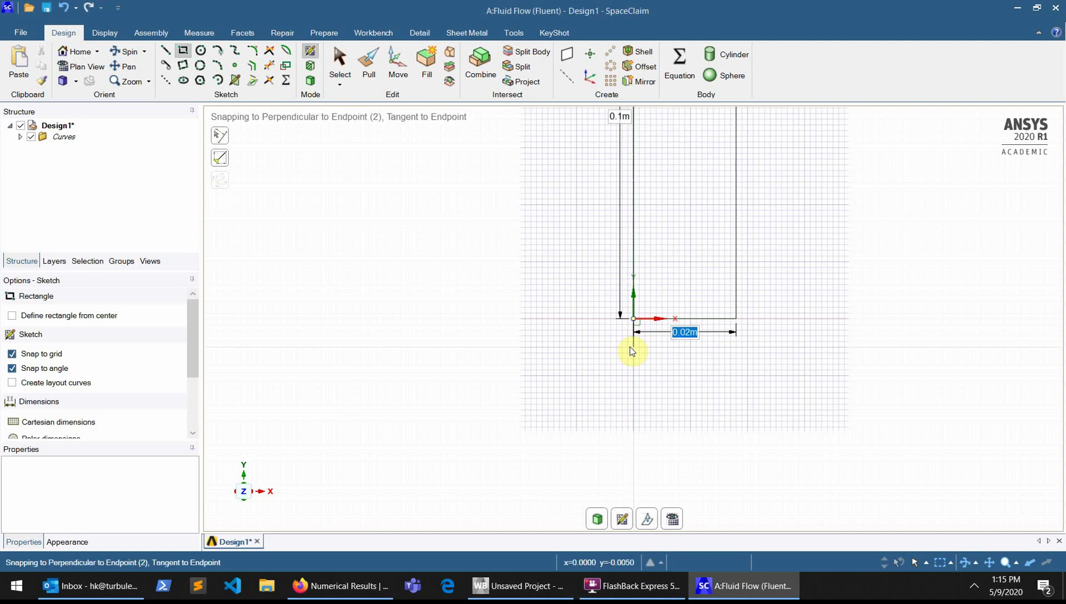
type("2")
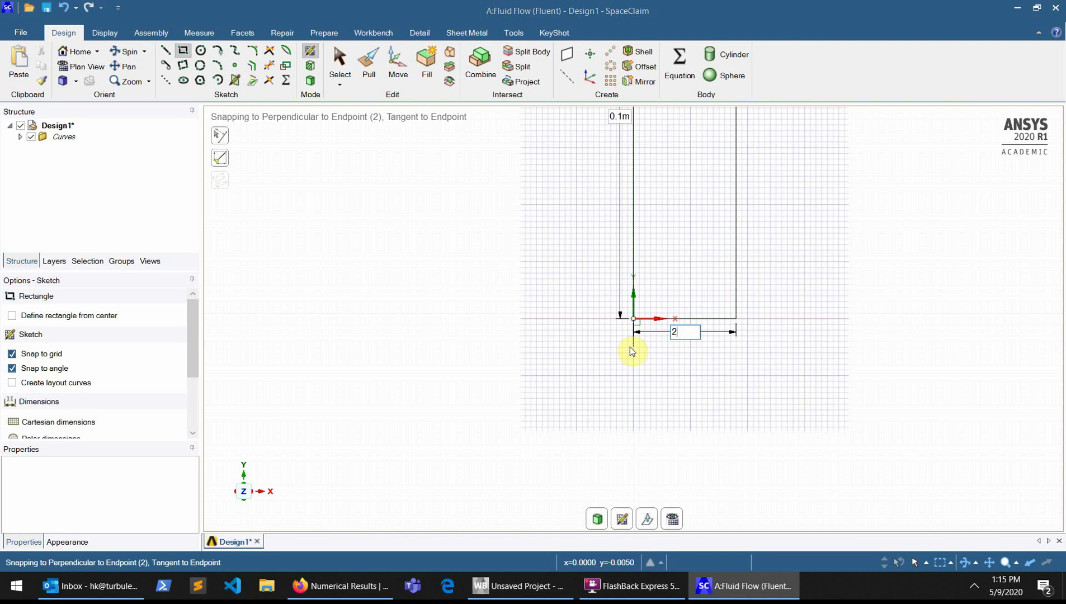
key("Tab")
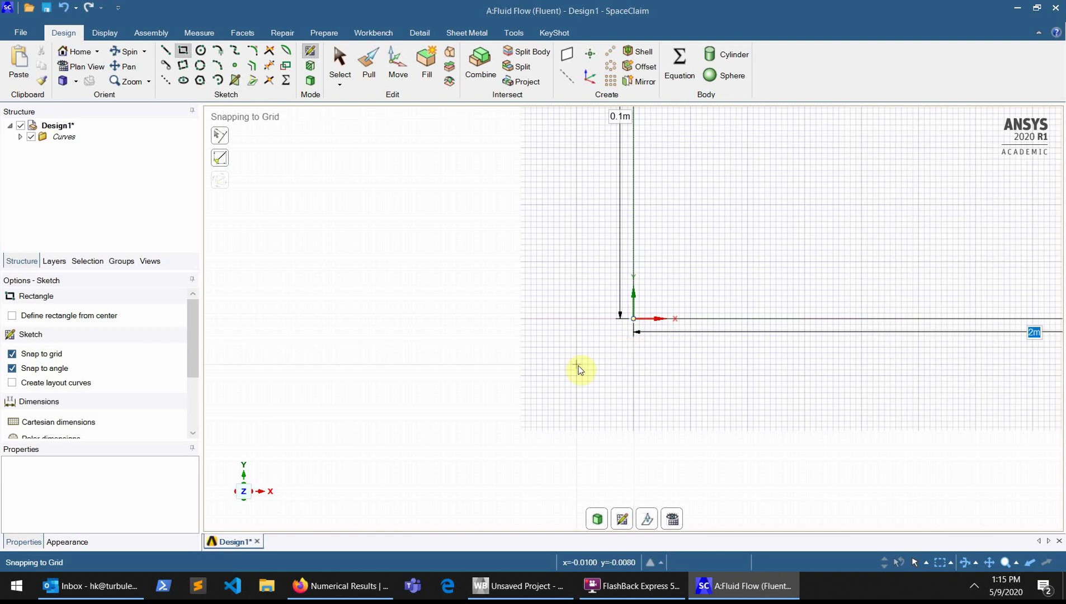
Step: Turn the rectangle sketch into a surface body in 3D mode, check its full extent, and close SpaceClaim
left_click(596, 527)
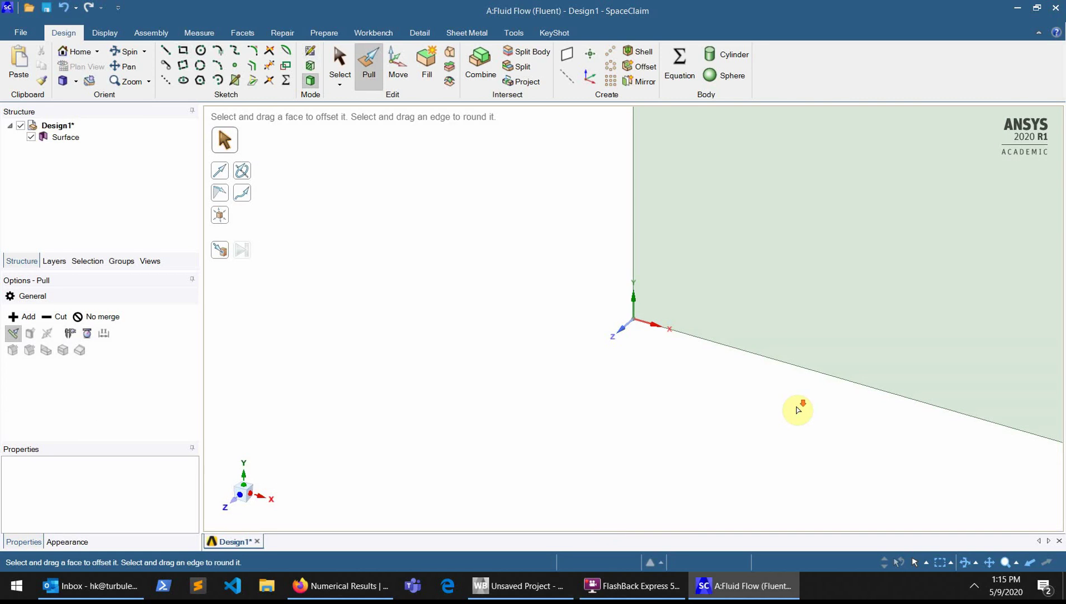
left_click(878, 247)
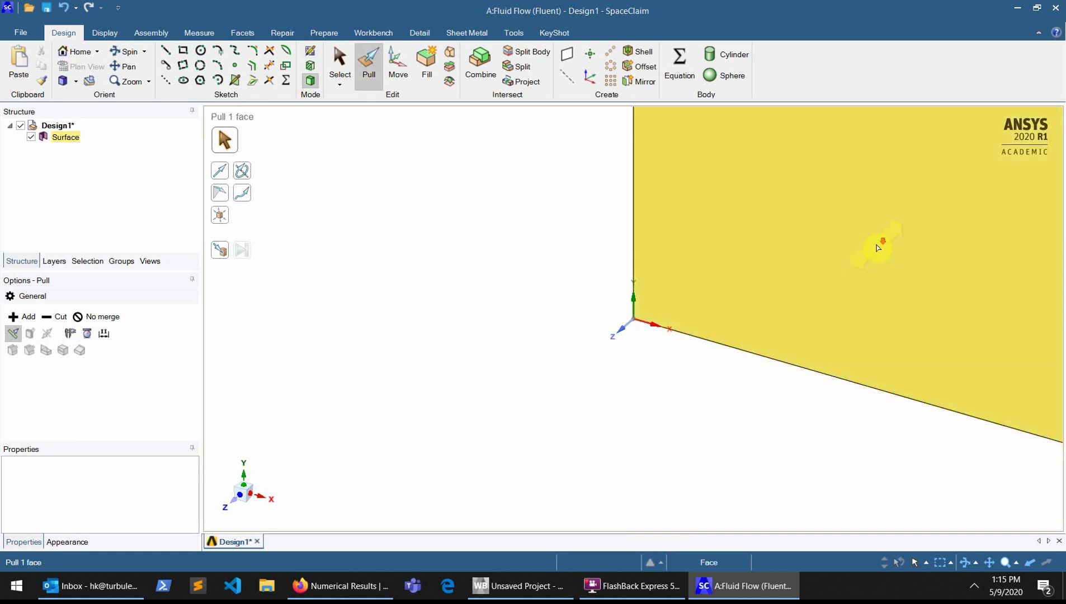
left_click(654, 430)
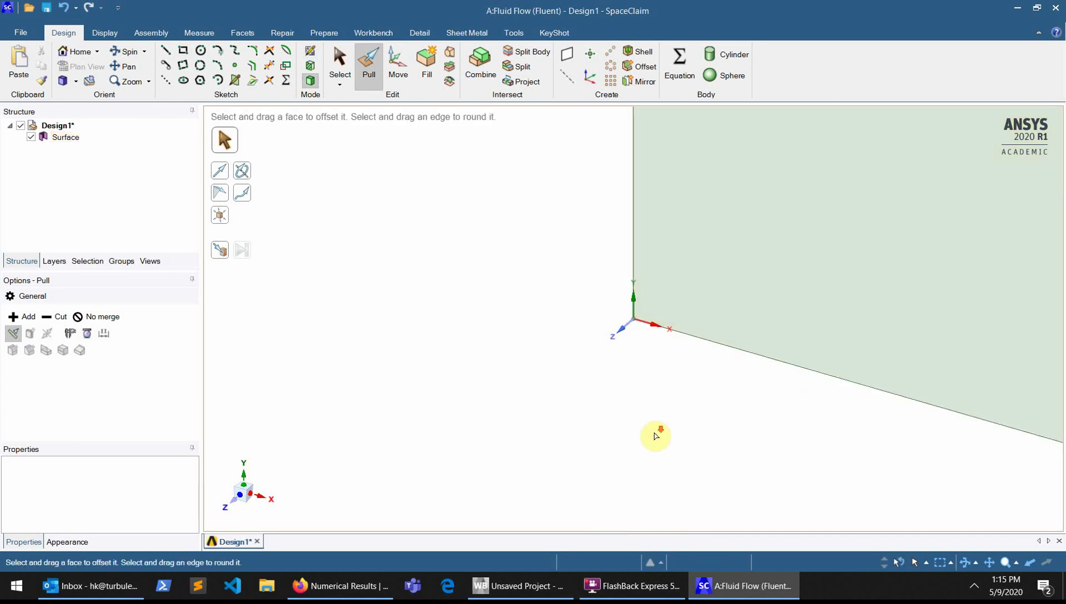
scroll(655, 433, "up", 3)
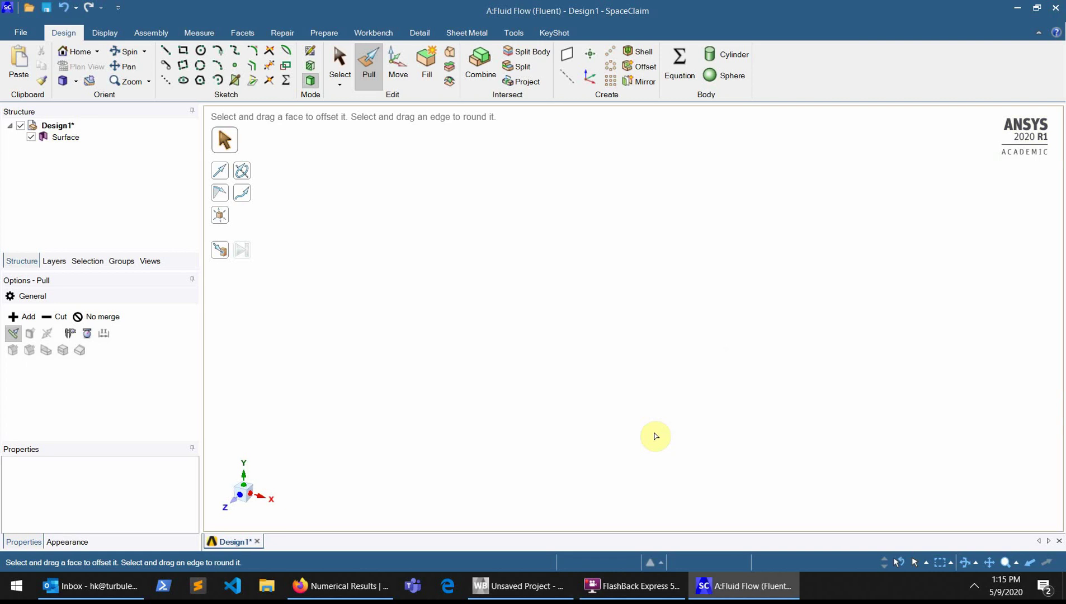
left_click(1010, 566)
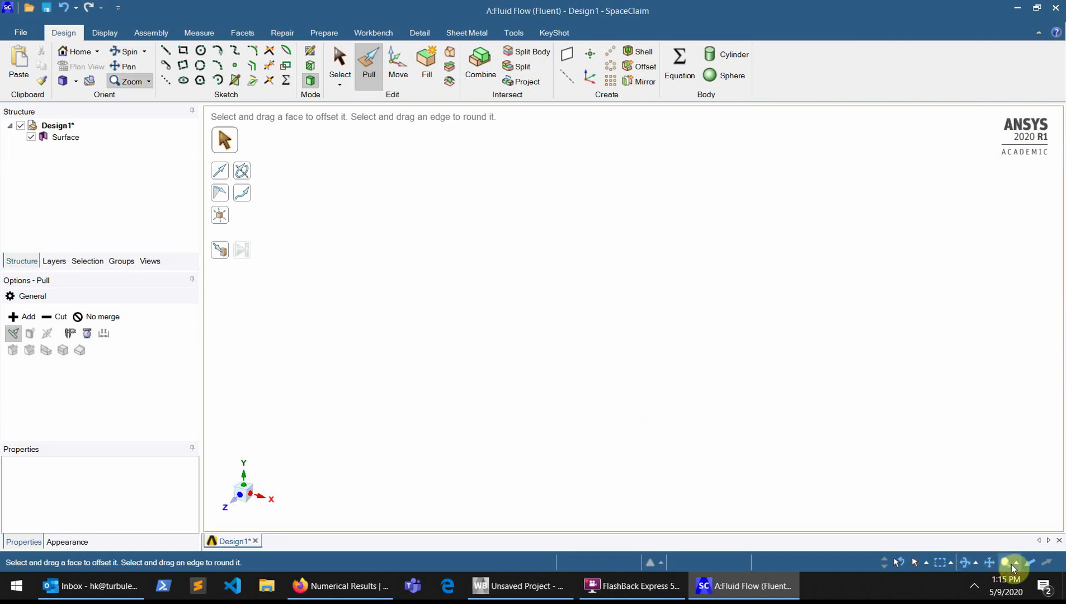
left_click(148, 83)
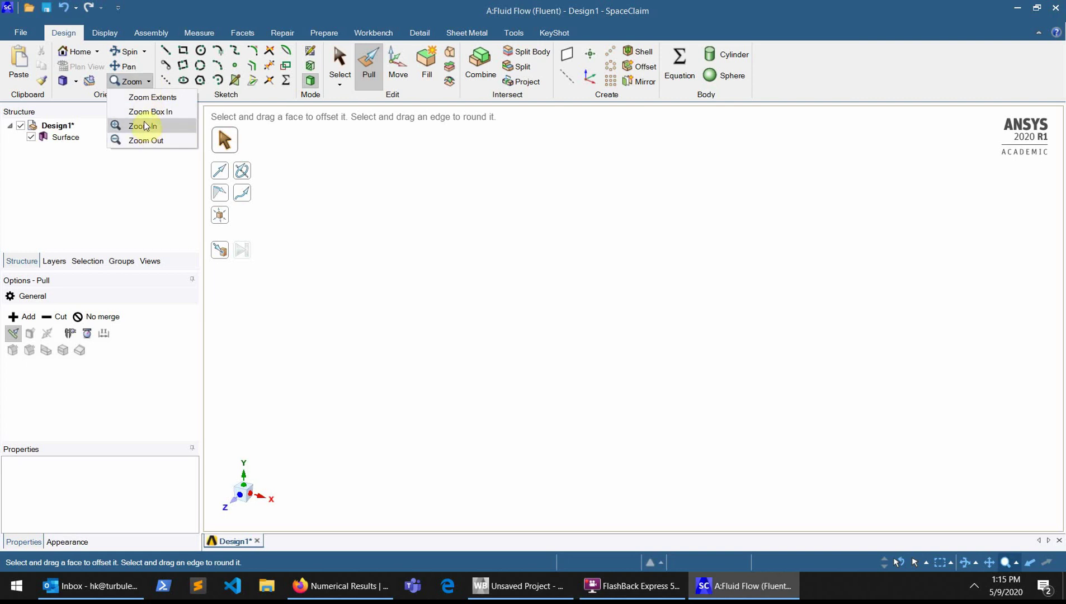
left_click(146, 111)
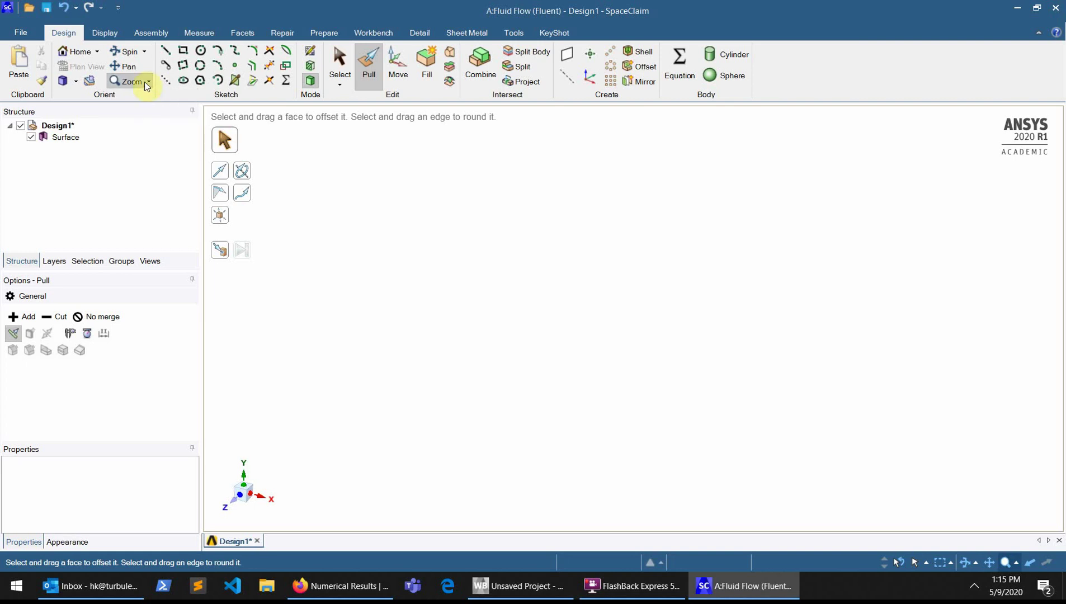
left_click(144, 83)
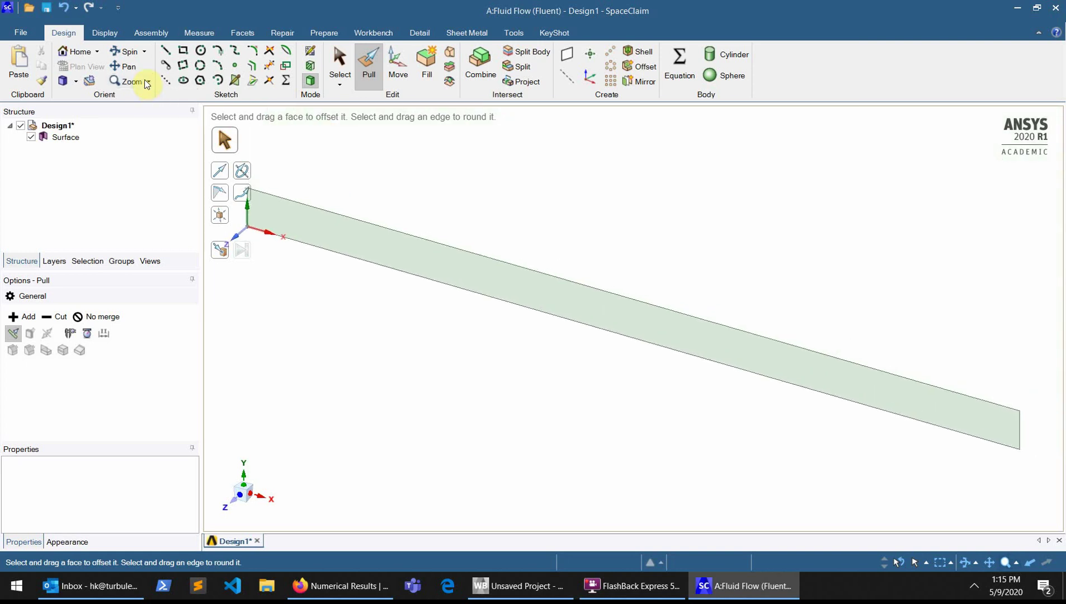
left_click(301, 227)
left_click(383, 413)
left_click(1053, 12)
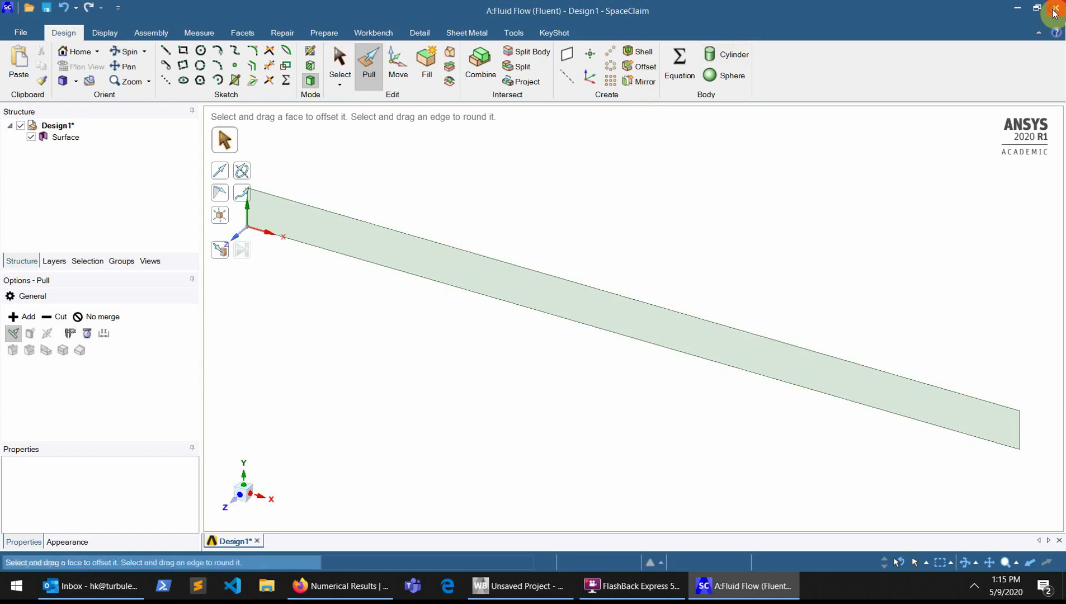
left_click(633, 583)
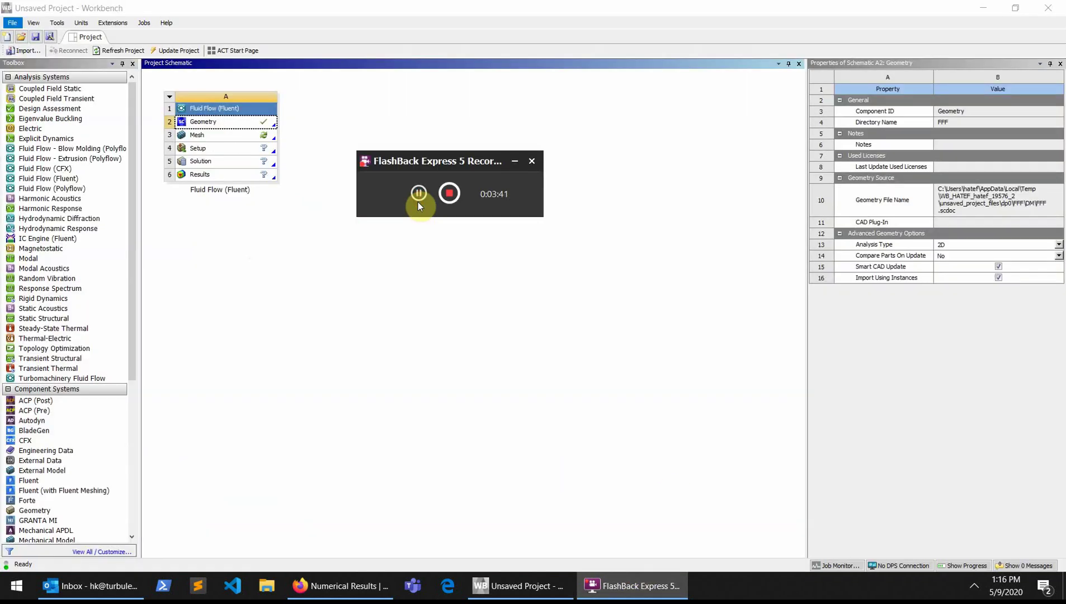
Step: Open the Mesh cell in the Meshing application and generate a mesh with the default settings
double_click(234, 137)
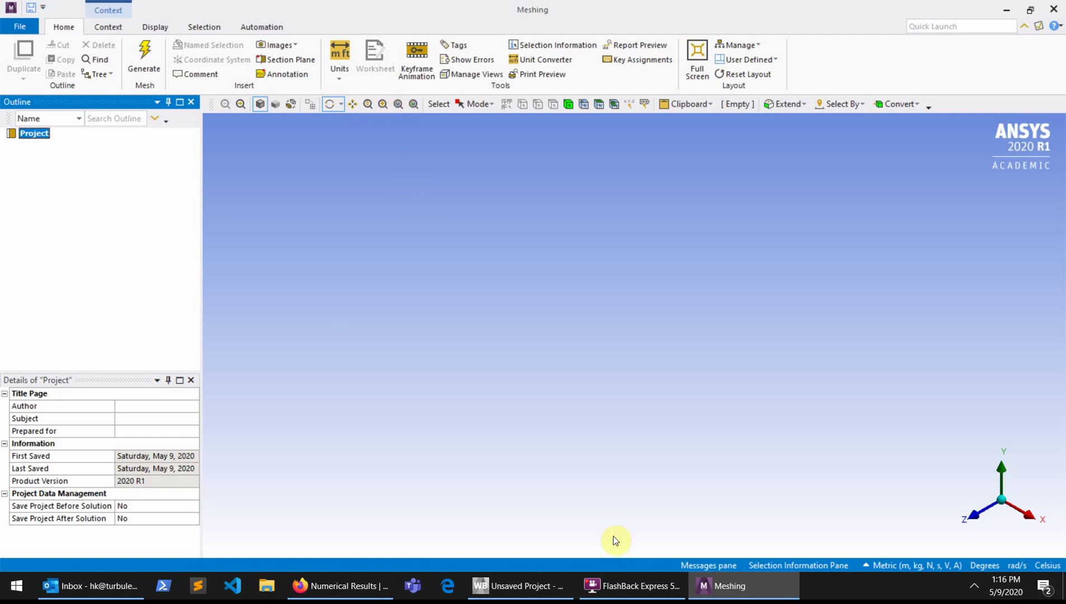
left_click(737, 593)
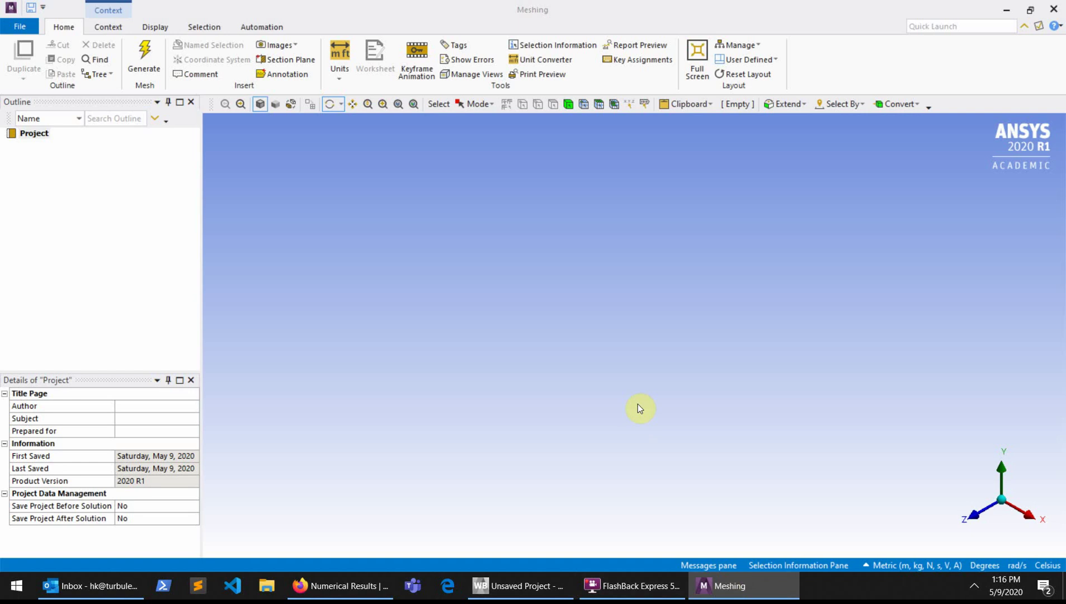
left_click(643, 585)
left_click(423, 192)
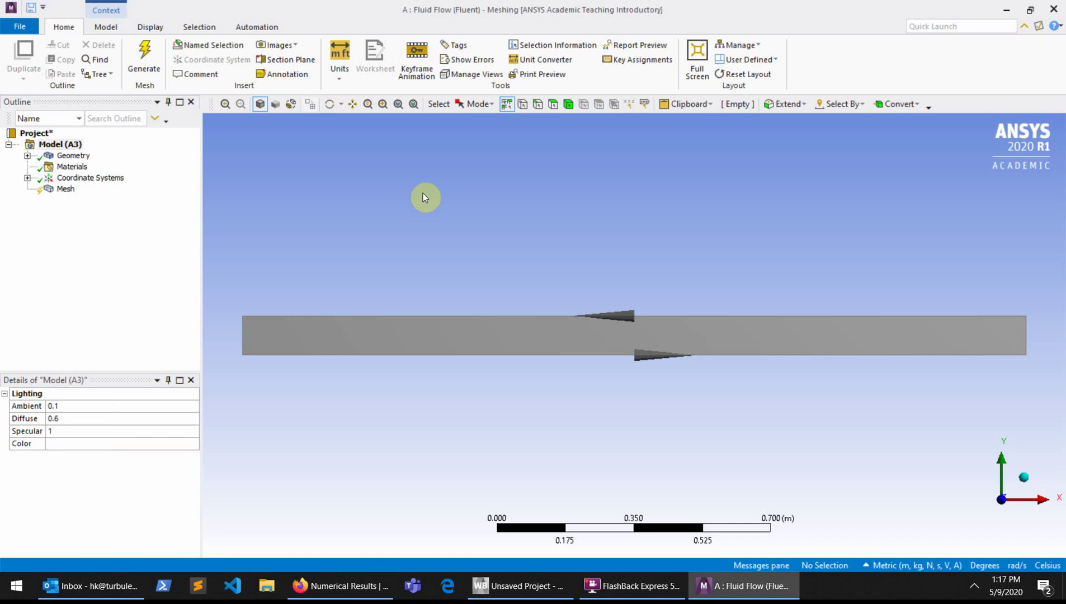
left_click(148, 68)
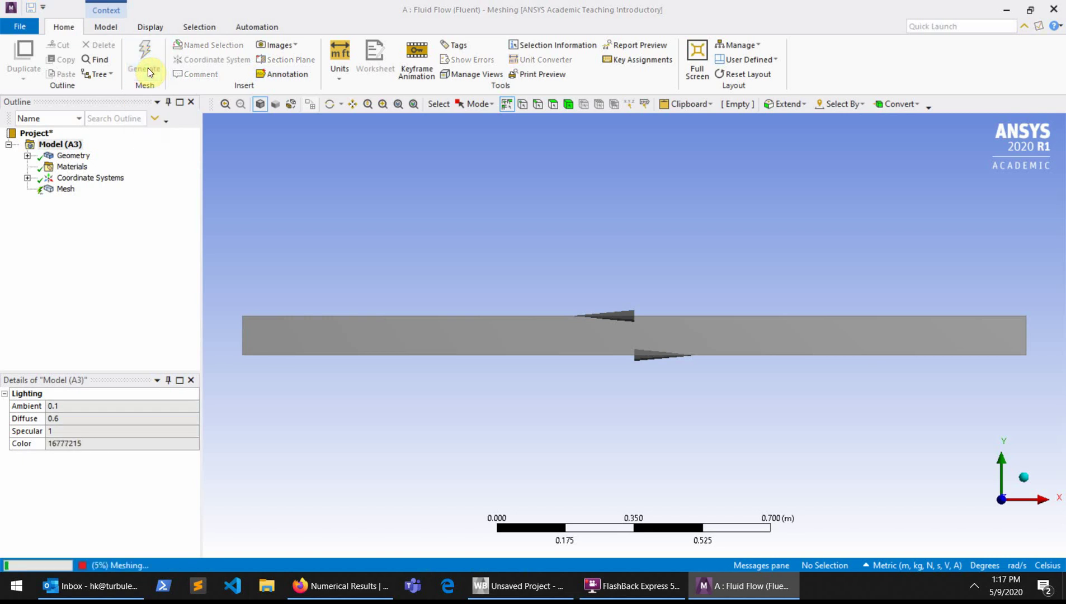
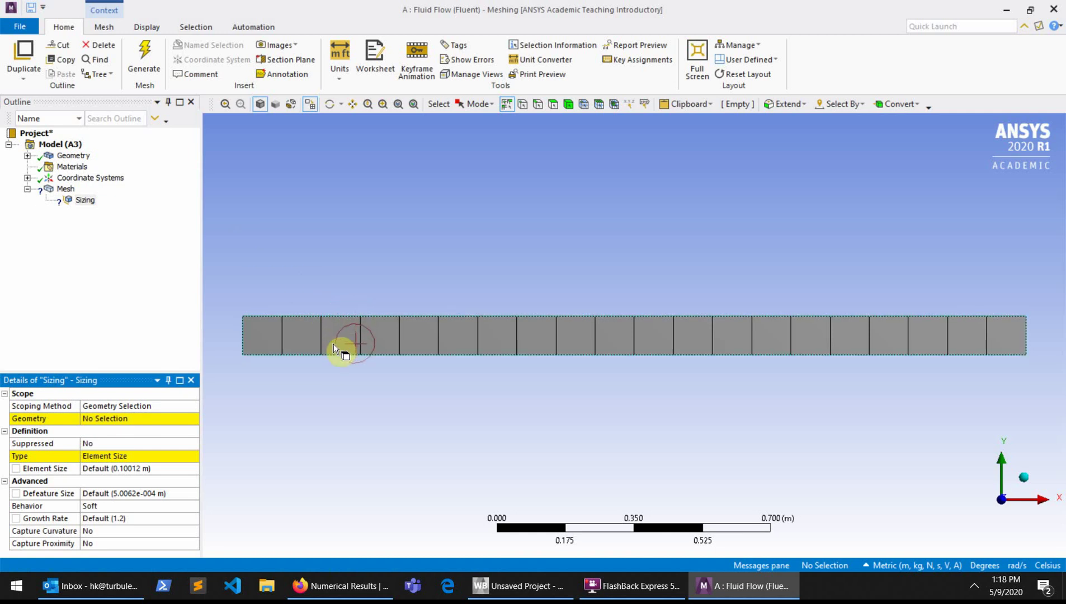
Step: Scope the new mesh sizing to the channel's upper and lower 2 m edges
left_click(541, 103)
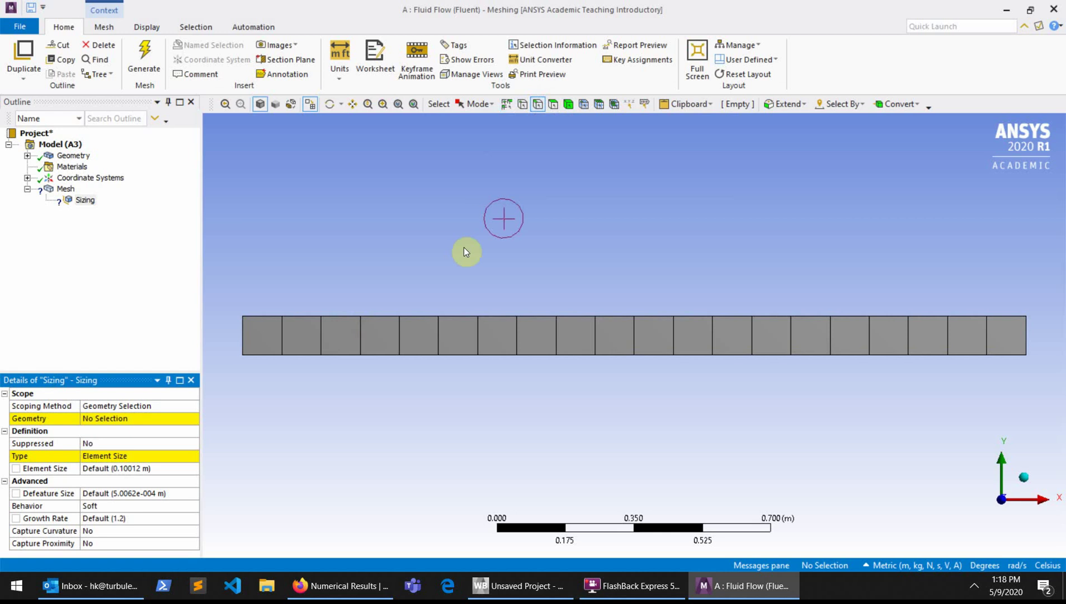
left_click(430, 308)
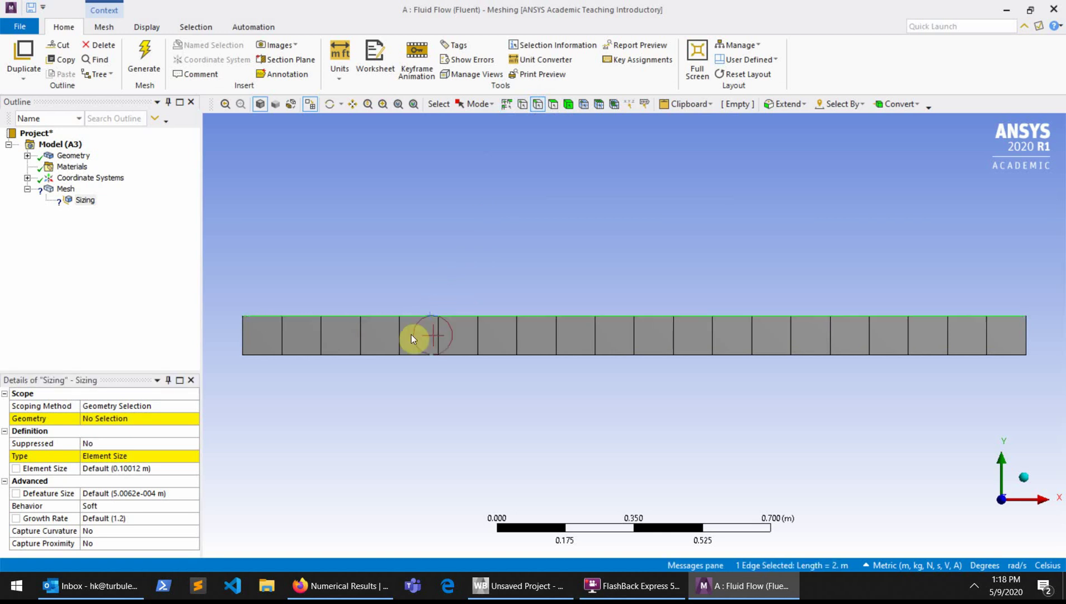
left_click(404, 354, "ctrl")
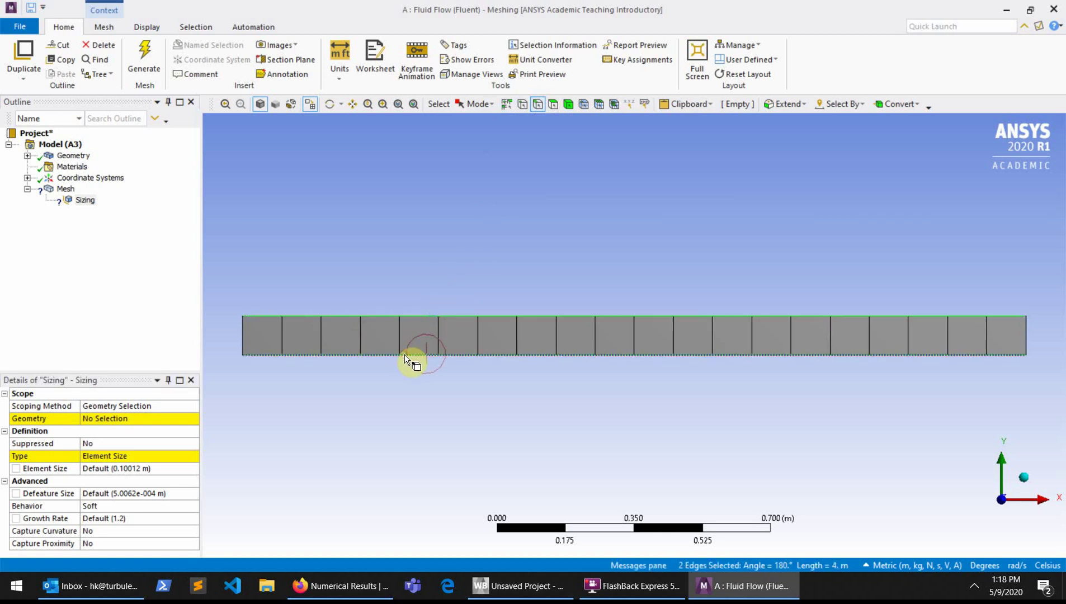
left_click(131, 421)
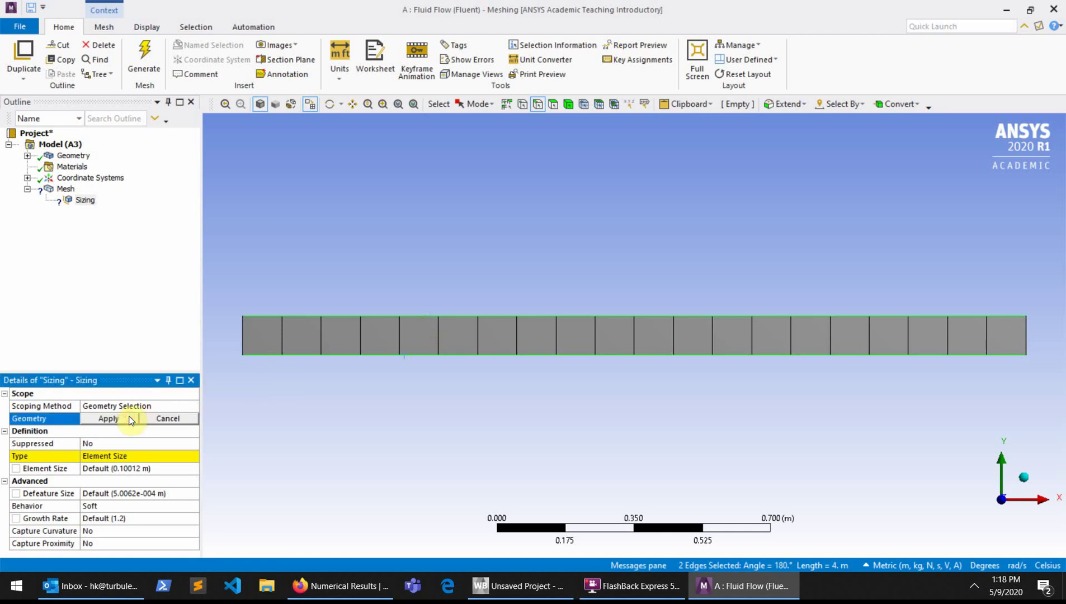
left_click(130, 420)
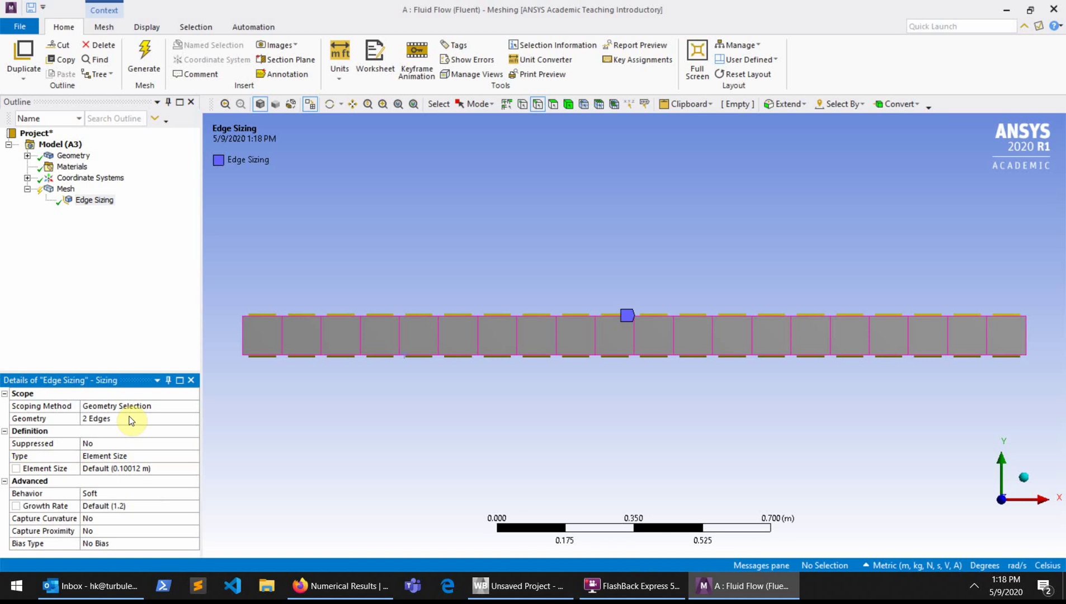
Step: Define the sizing of the two long edges by Number of Divisions and set it to 100
left_click(95, 457)
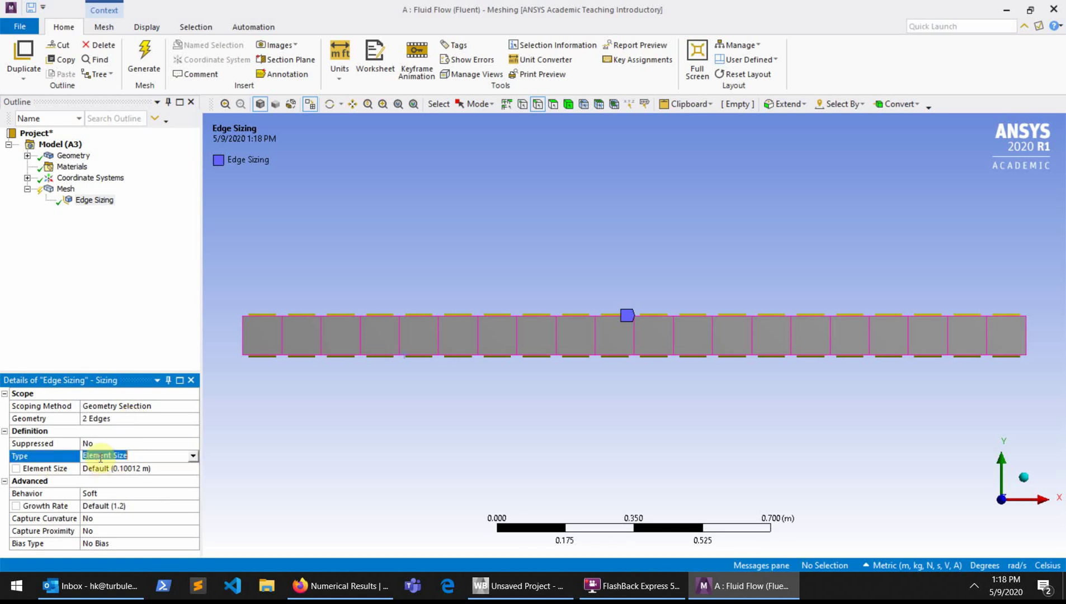
left_click(192, 457)
left_click(168, 474)
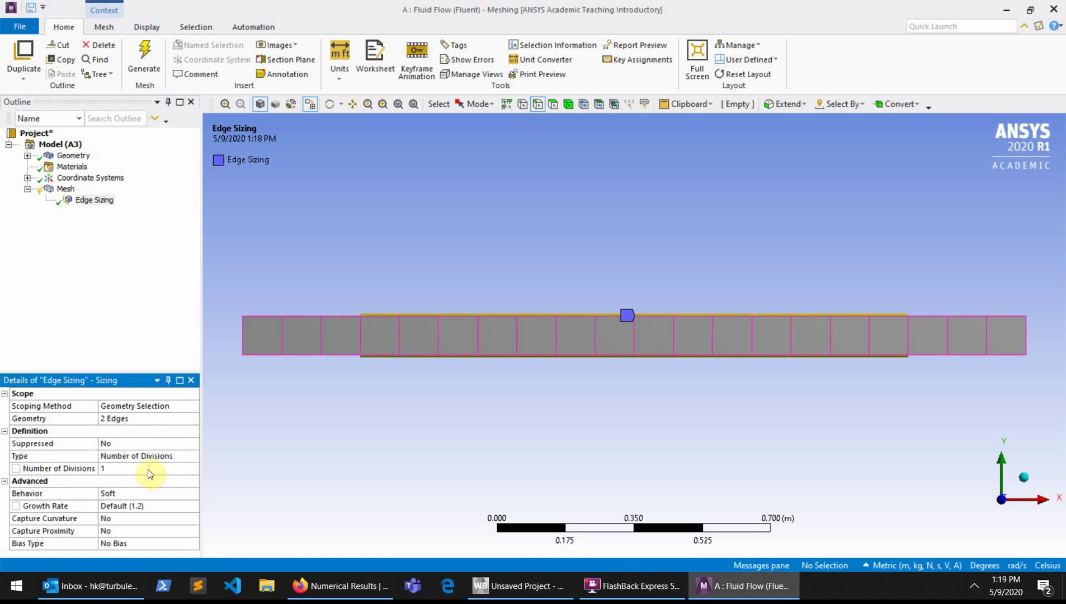
left_click(142, 469)
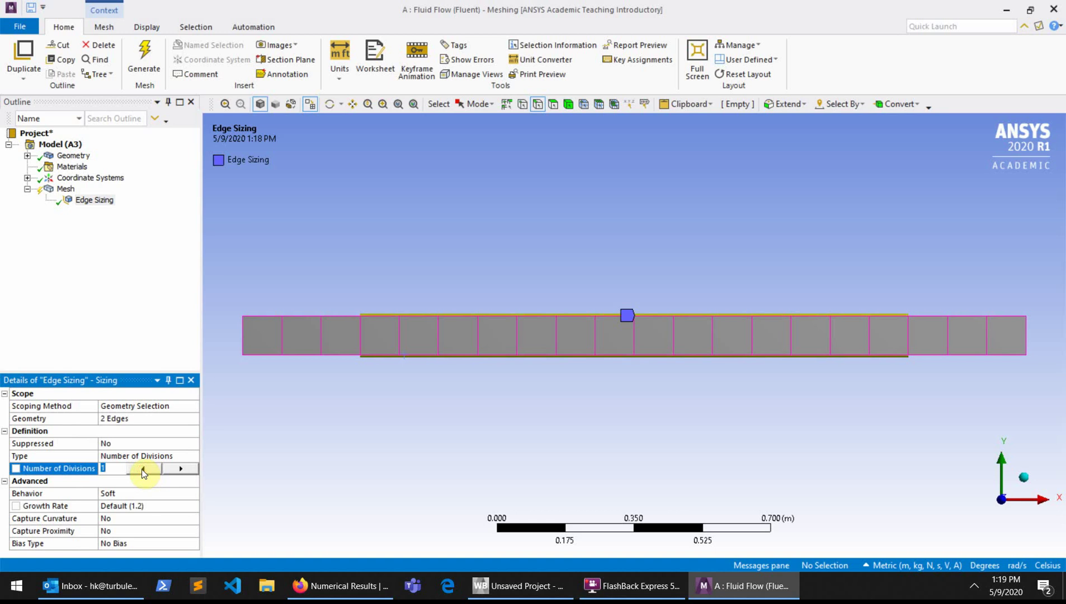
type("00")
key("Return")
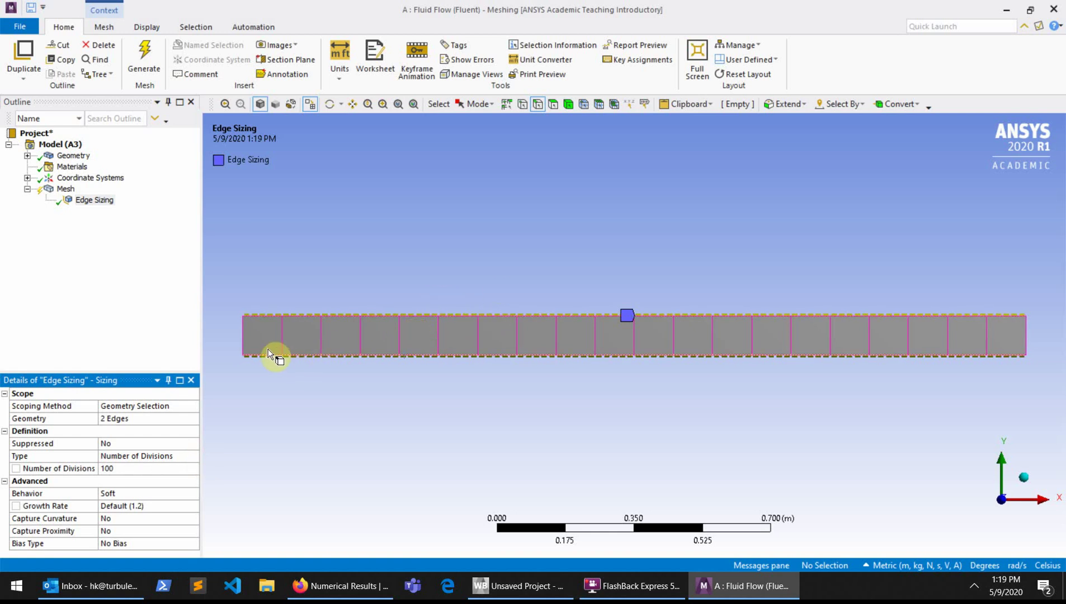
Step: Insert a mesh sizing on the short edge at the channel's left end
right_click(242, 341)
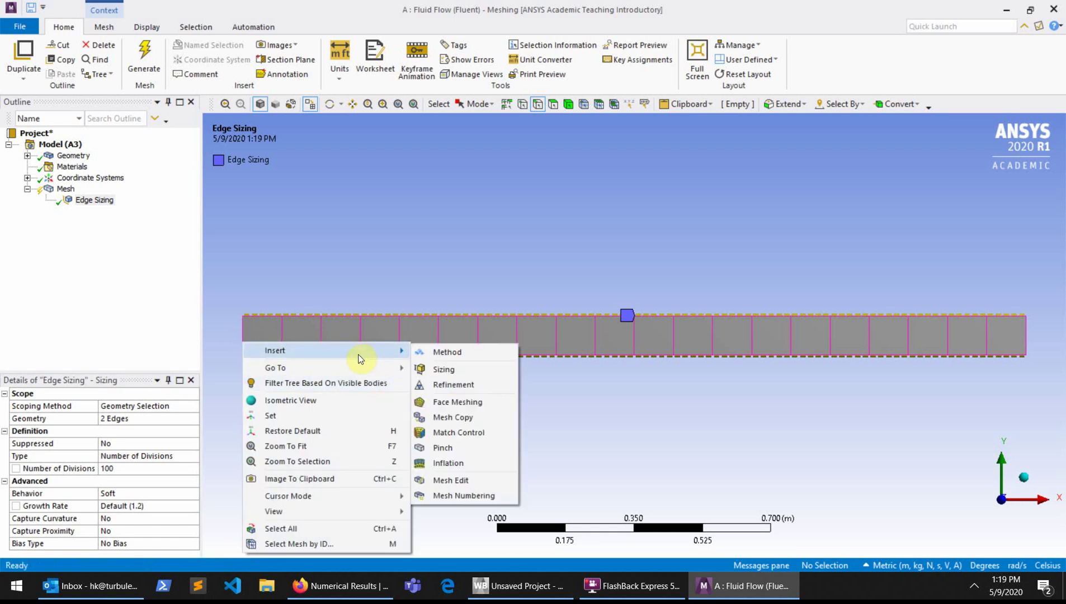
left_click(347, 288)
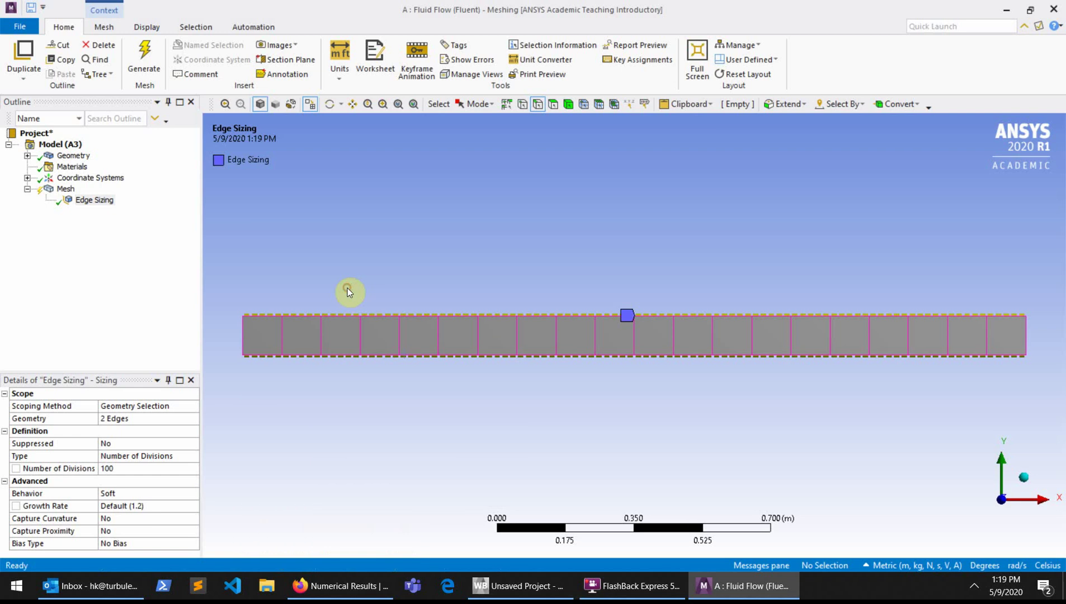
left_click(242, 342)
right_click(243, 342)
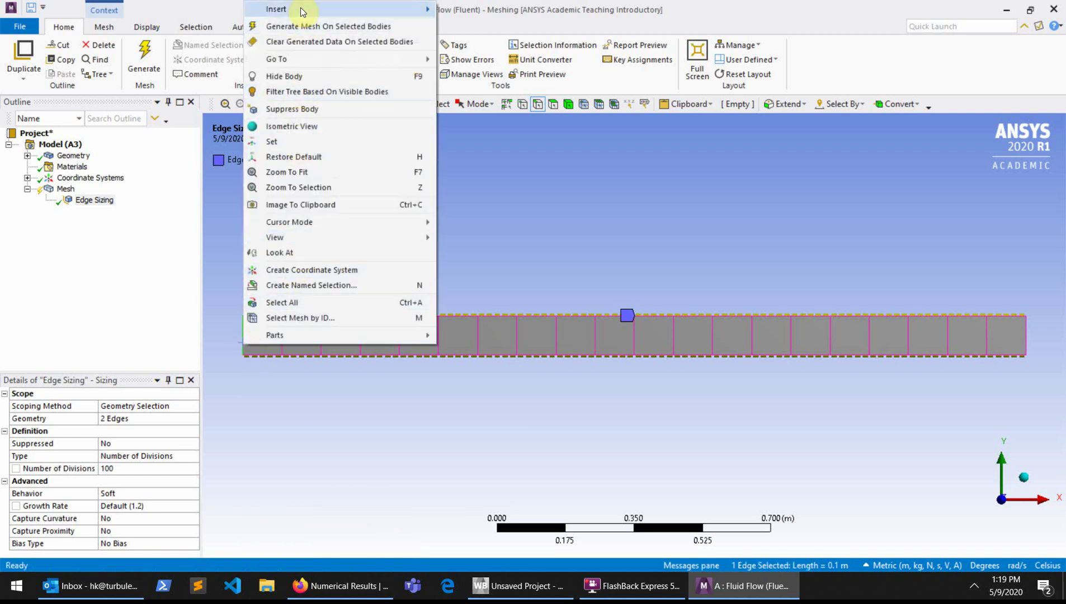
mouse_move(300, 12)
left_click(453, 13)
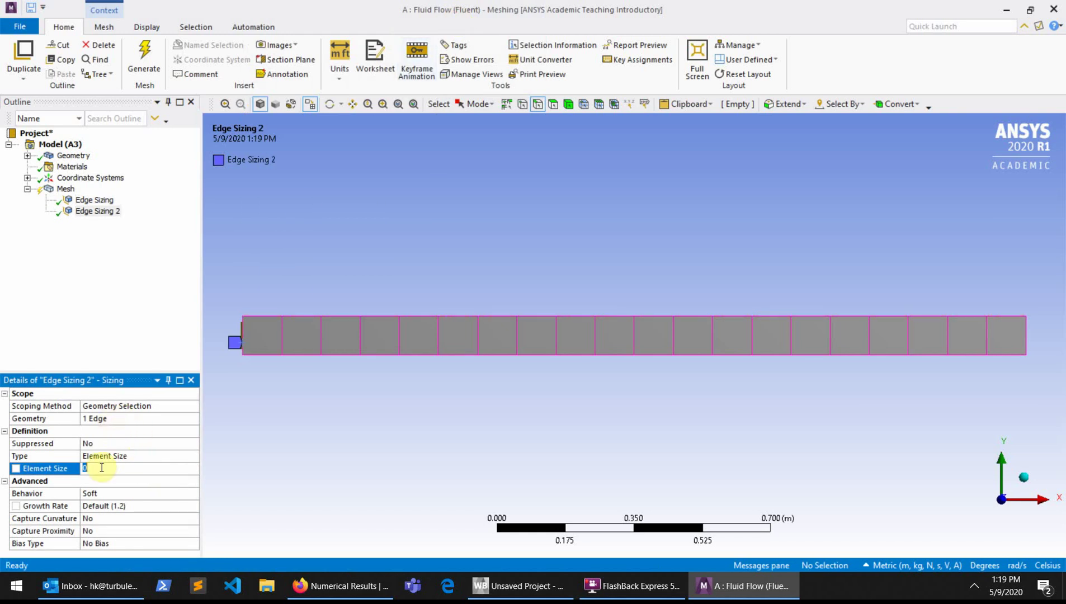
Step: Change the left edge's sizing type to Number of Divisions and set it to 10
left_click(120, 456)
left_click(194, 456)
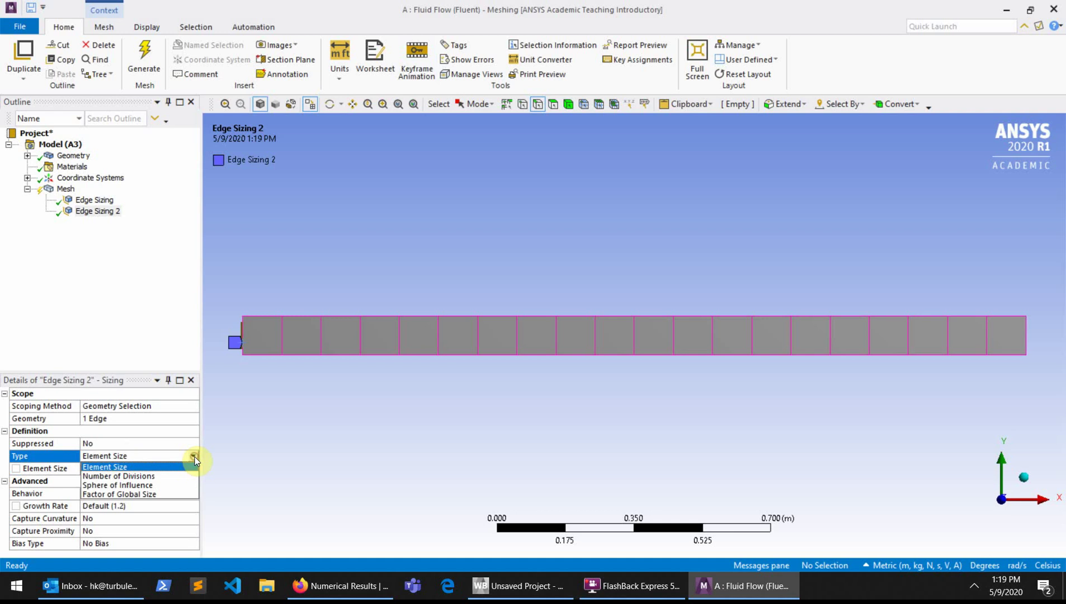
left_click(158, 485)
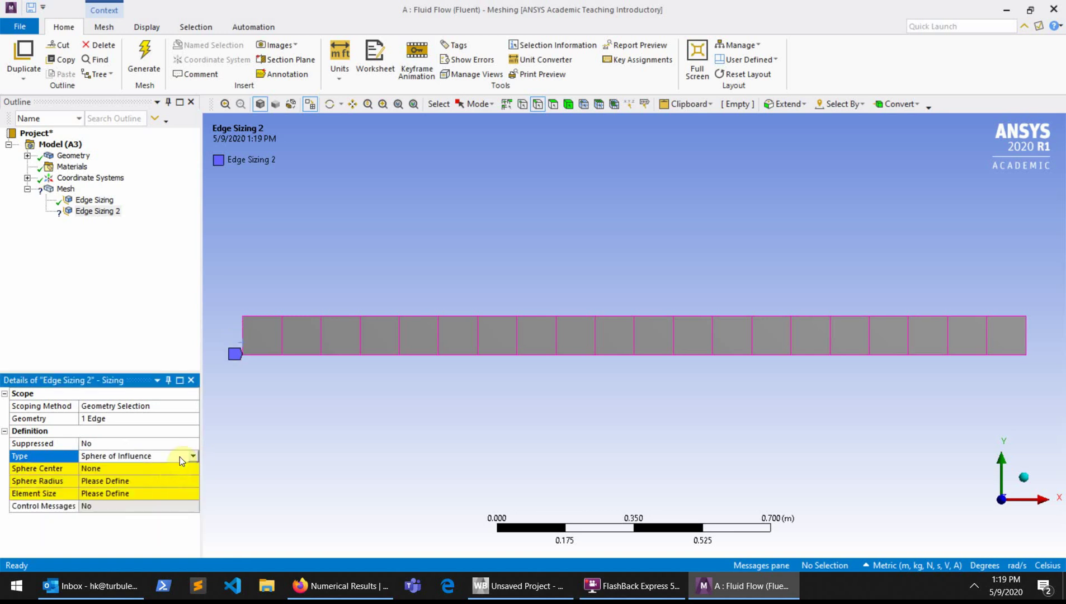
left_click(180, 455)
left_click(190, 456)
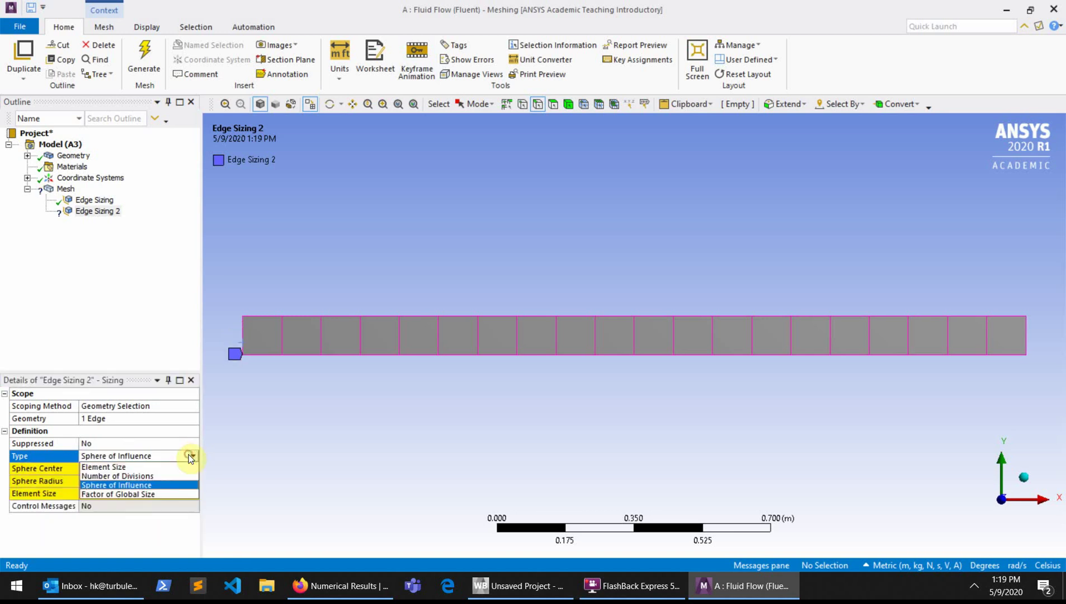
left_click(162, 476)
left_click(141, 469)
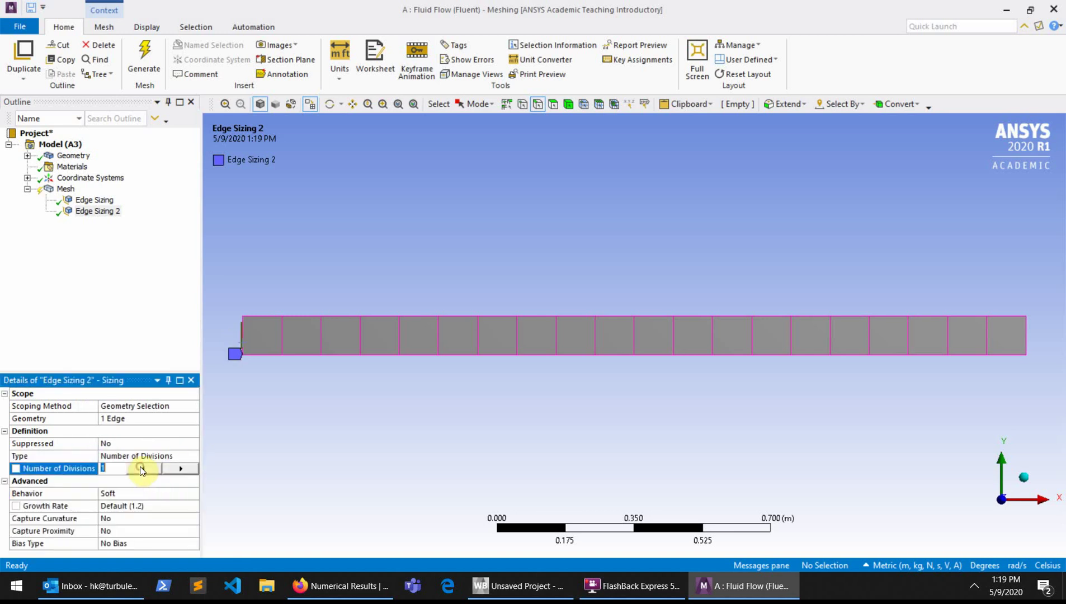
type("14")
key("BackSpace")
type("0")
key("Return")
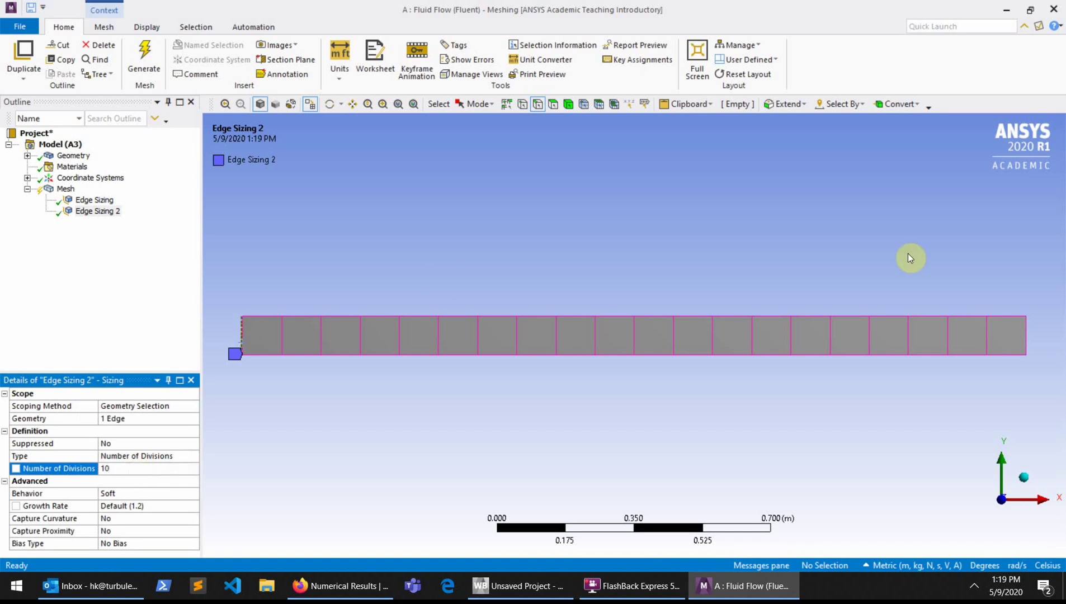
Step: Insert a mesh sizing on the short edge at the channel's right end
left_click(1029, 337)
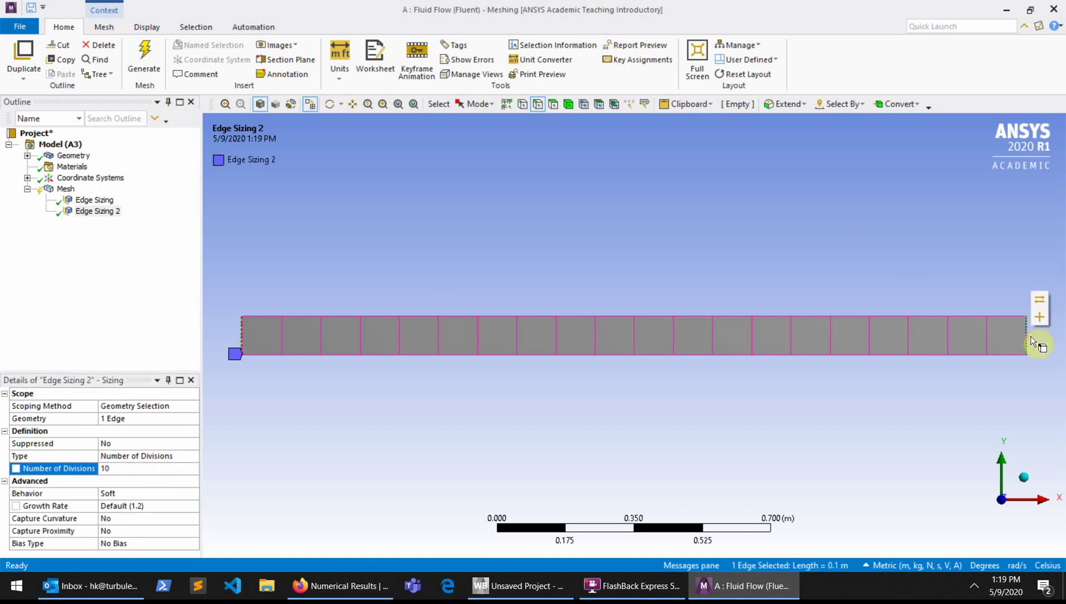
right_click(1030, 337)
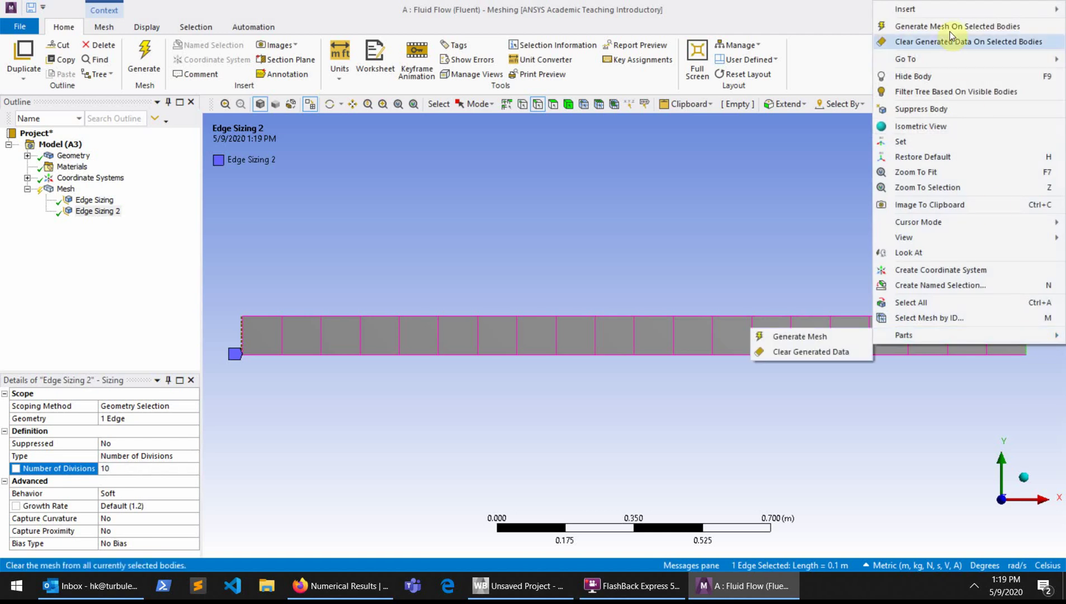
mouse_move(946, 13)
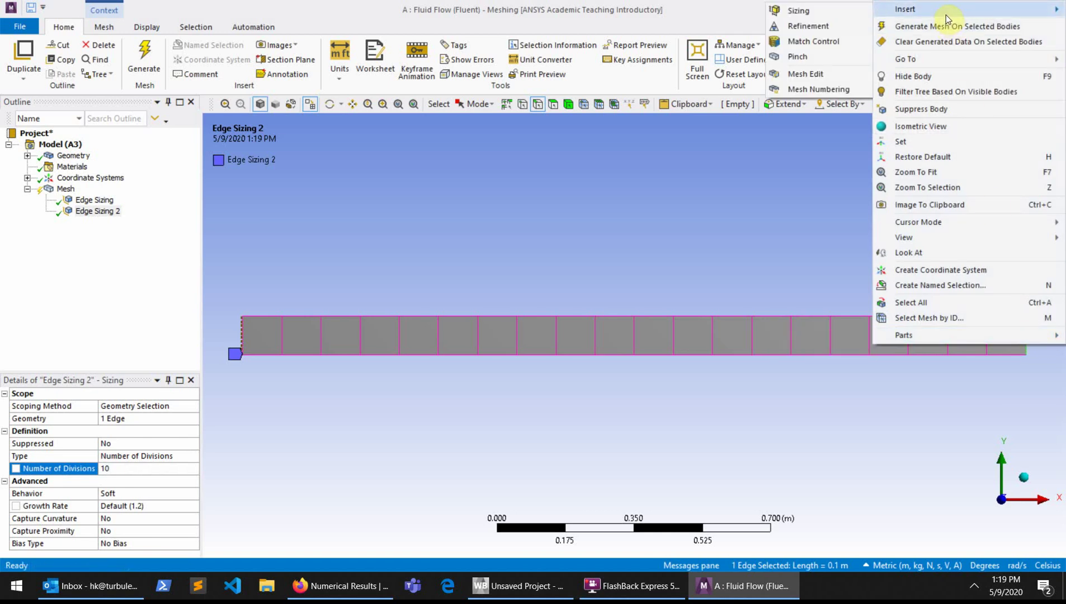
left_click(819, 18)
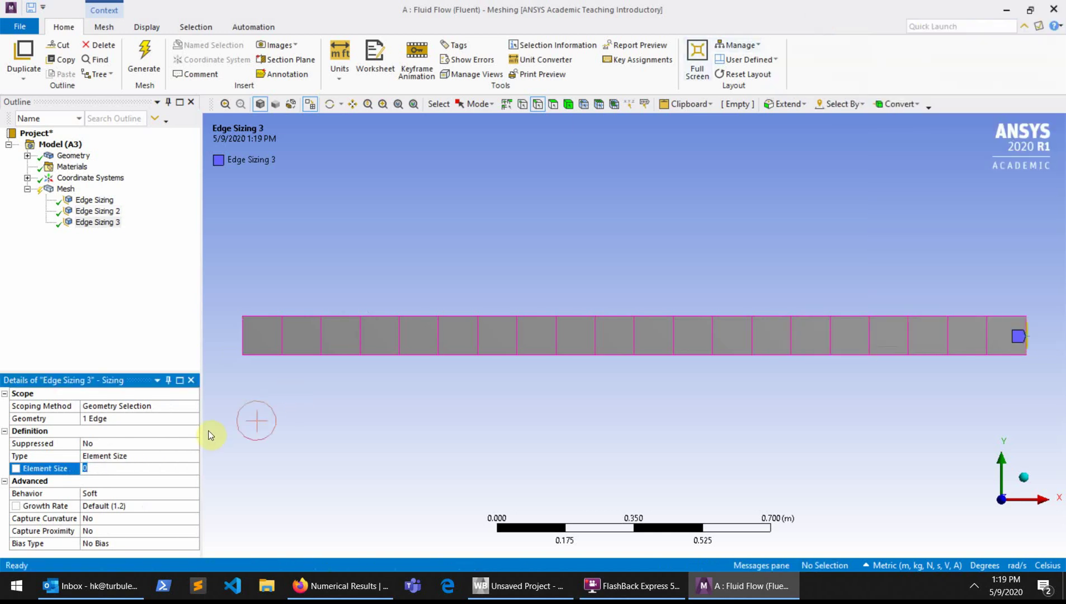
Step: Change the right edge's sizing type to Number of Divisions and set it to 10
left_click(130, 455)
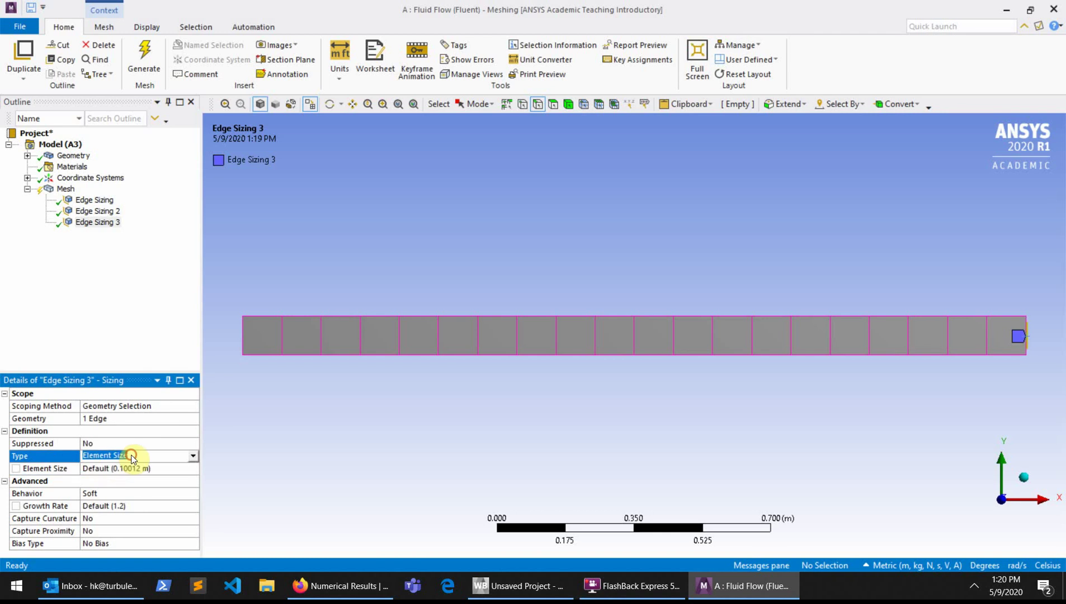
left_click(192, 456)
left_click(153, 476)
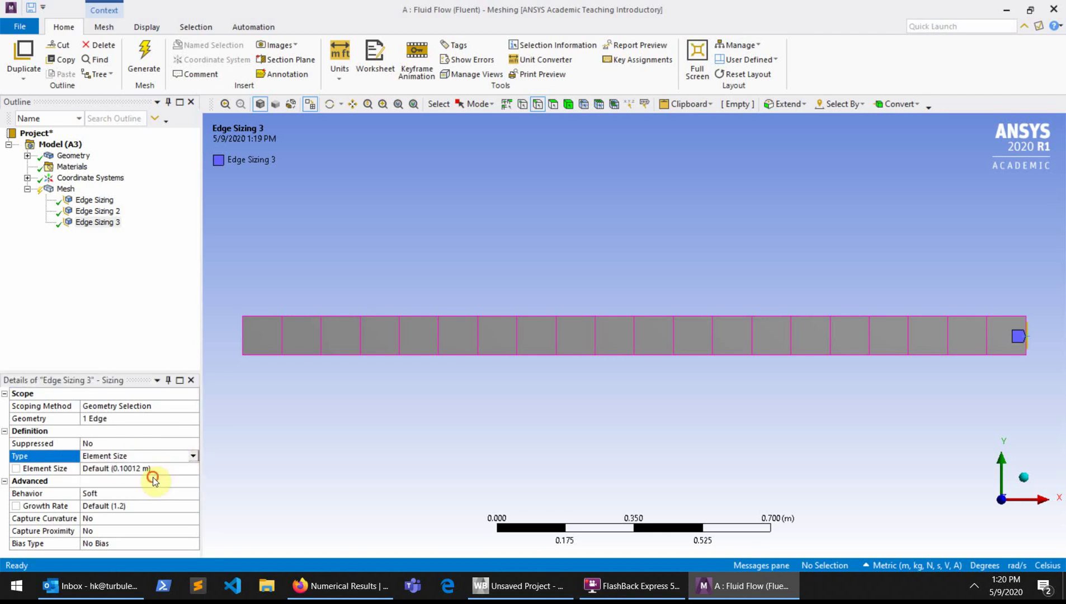
left_click(130, 474)
type("10")
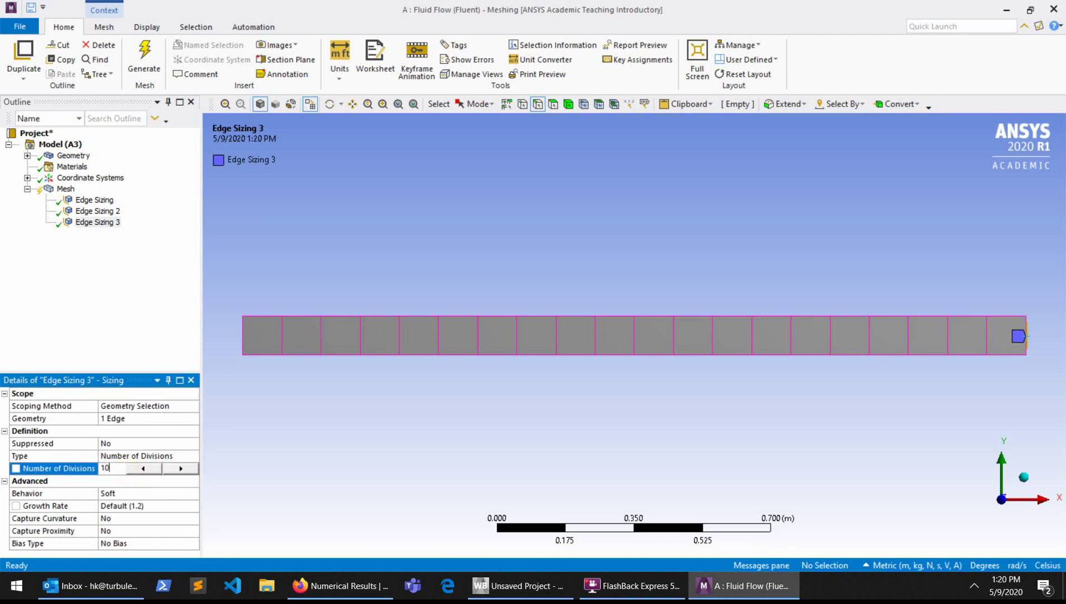
key("Return")
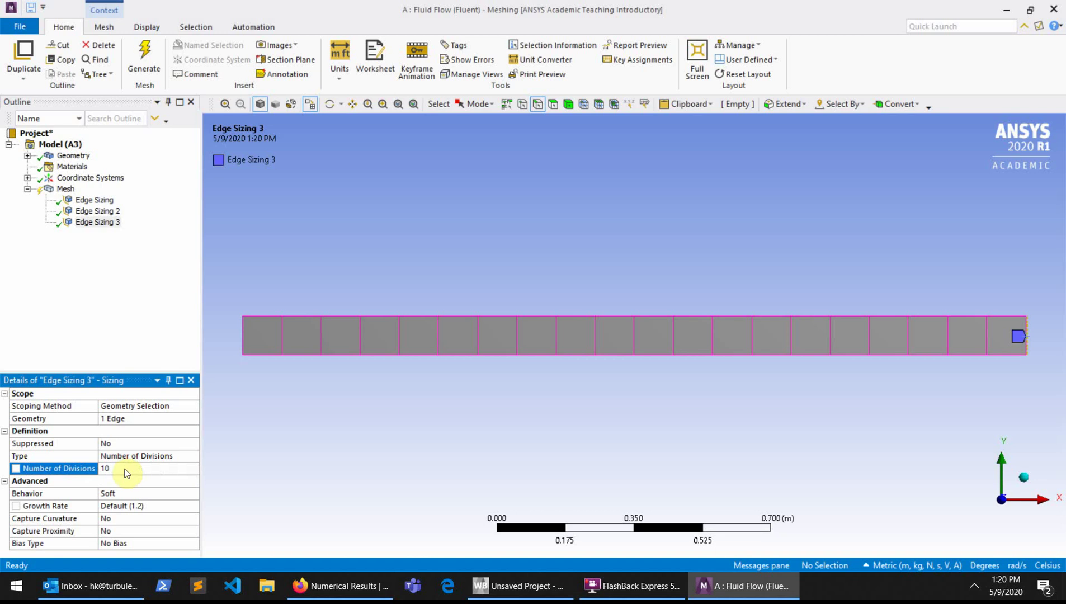
Step: Generate the mesh with the three edge sizings applied
left_click(144, 54)
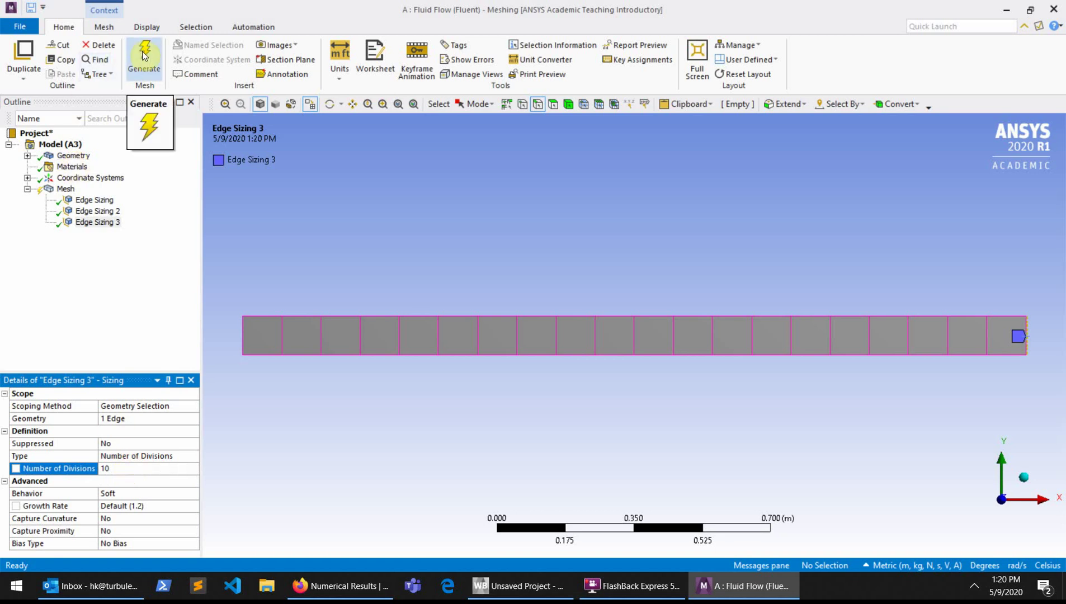
left_click(143, 55)
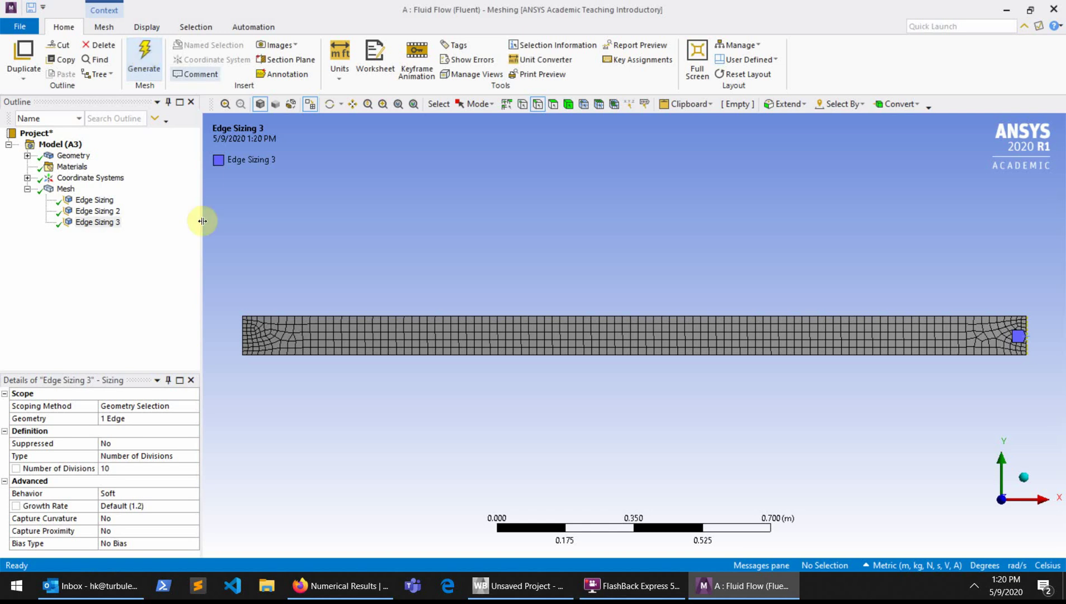
left_click(274, 342)
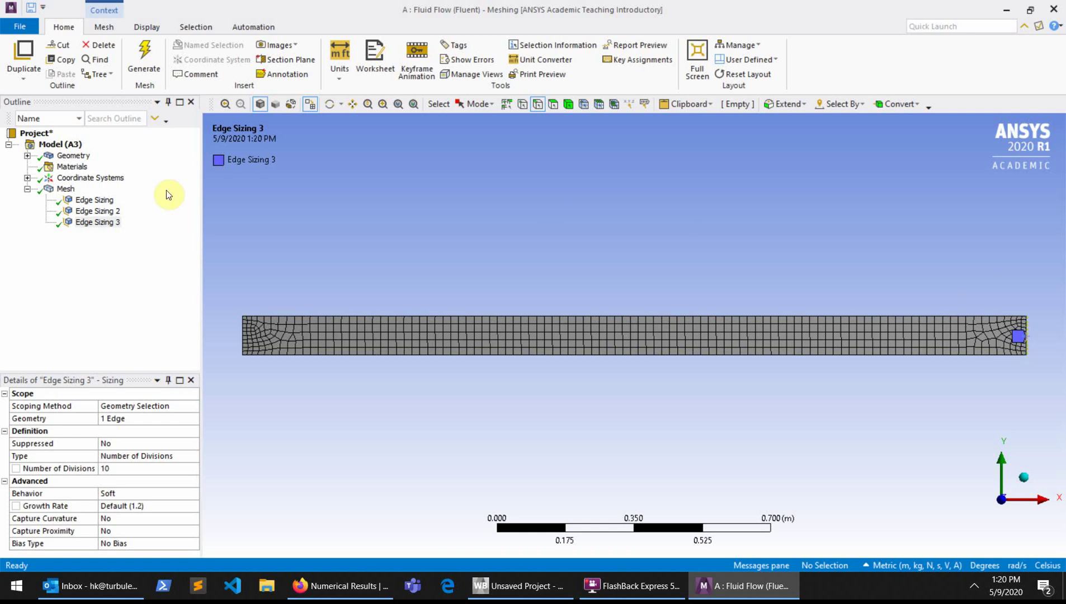
Step: Insert a Face Meshing control under Mesh and scope it to the channel's face
left_click(66, 190)
right_click(66, 190)
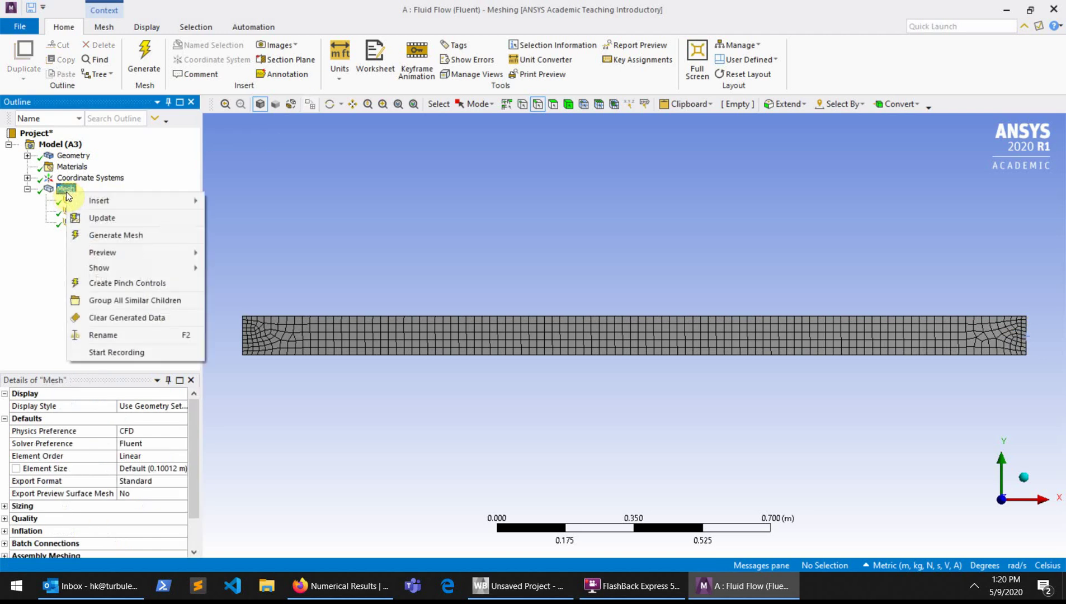
mouse_move(83, 196)
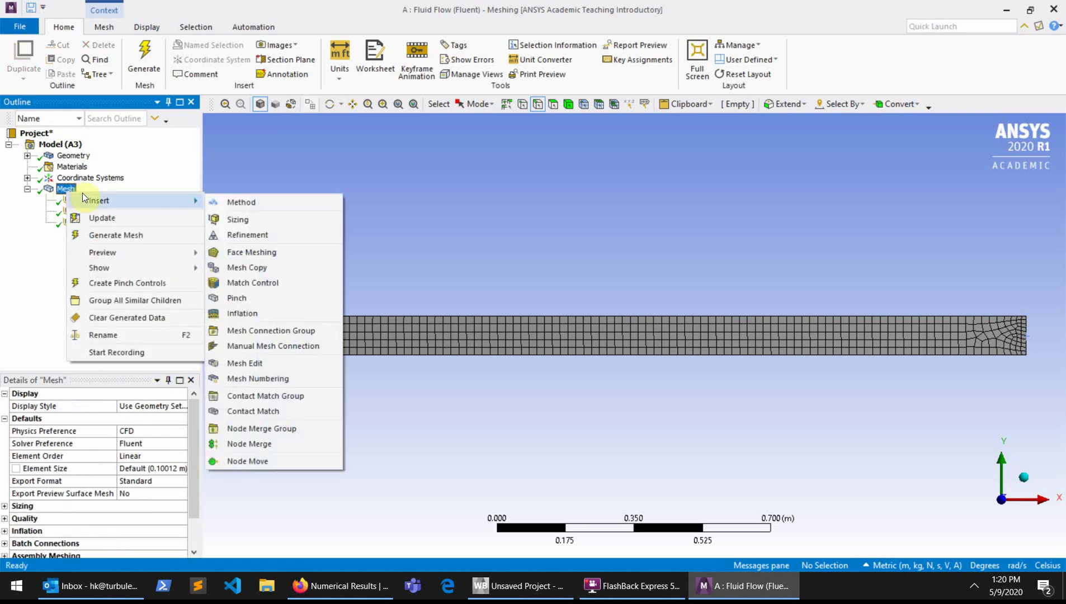
left_click(257, 252)
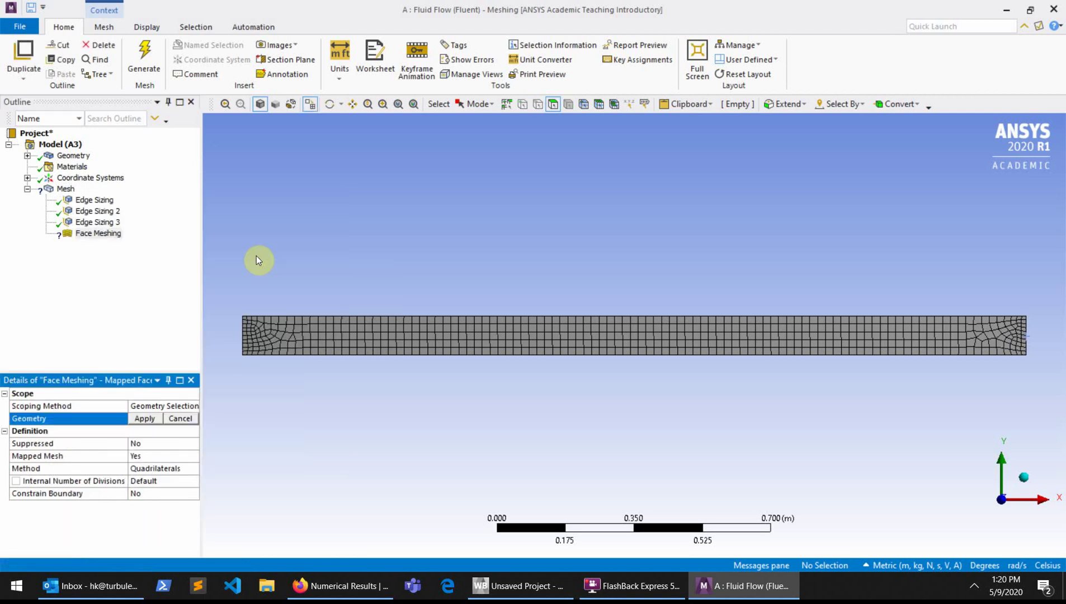
left_click(547, 105)
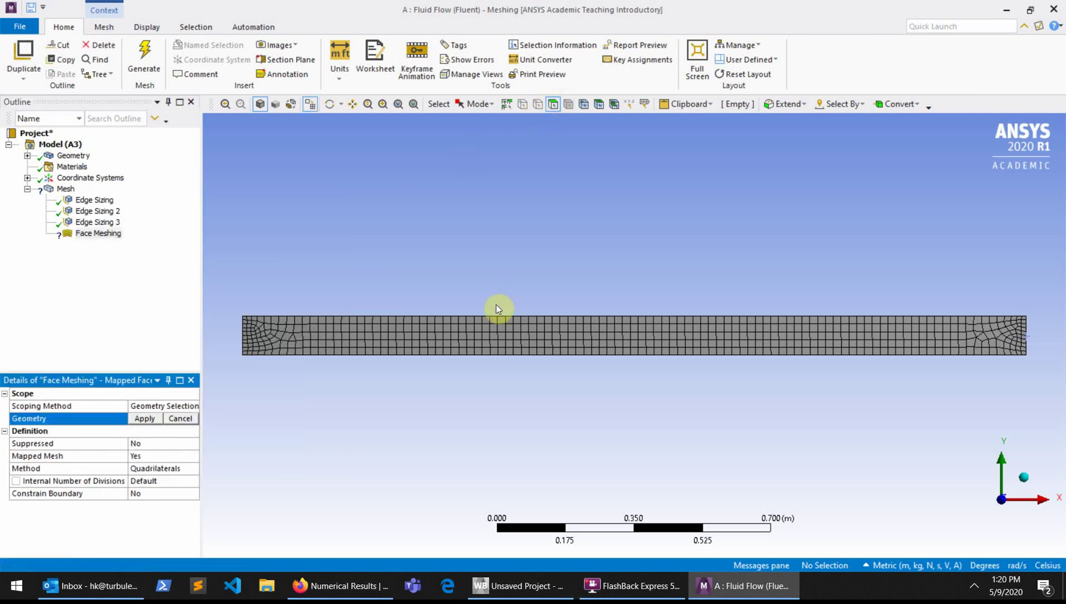
left_click(485, 332)
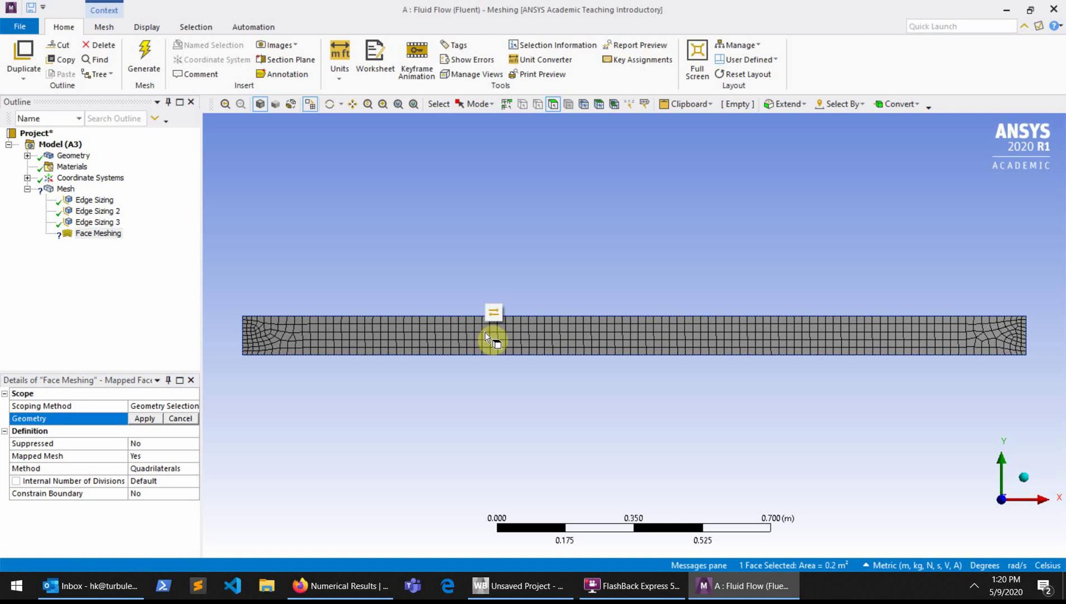
left_click(152, 420)
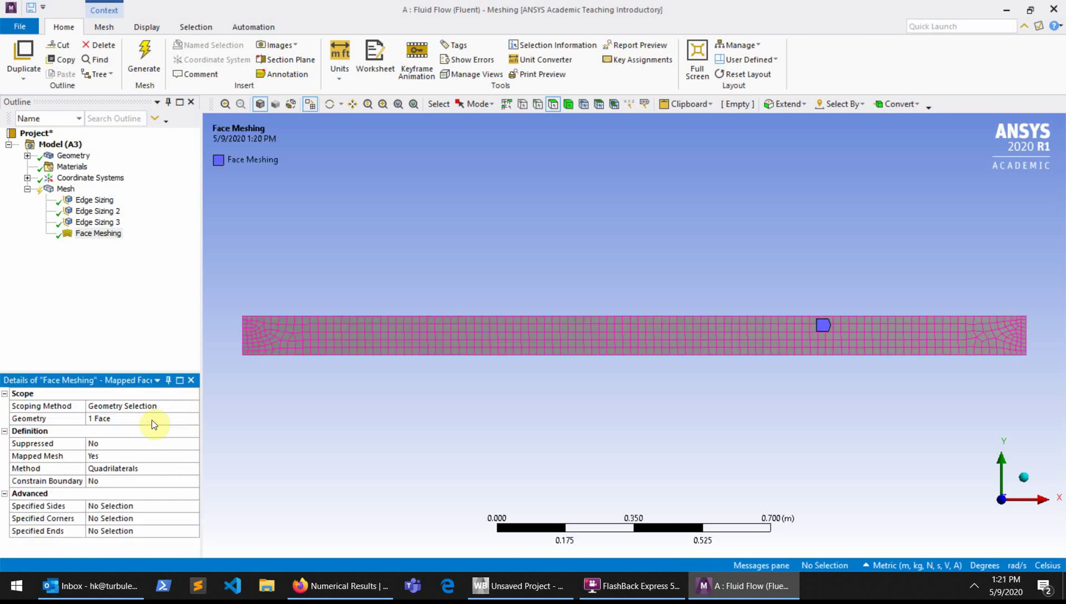
Step: Generate the mesh with the Face Meshing control applied to the channel face
left_click(144, 75)
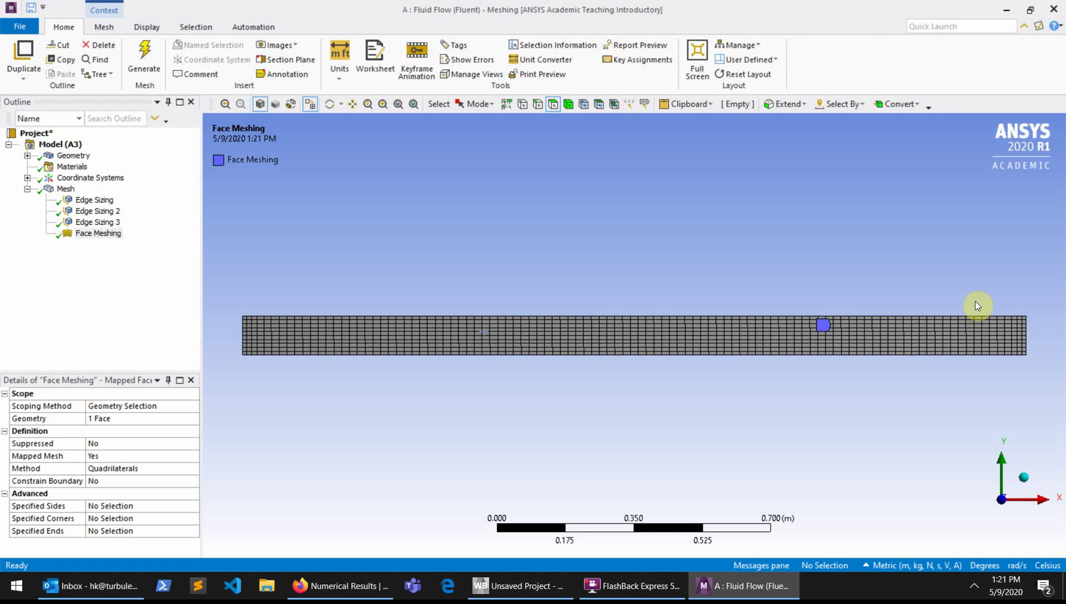
Step: Set the sizing behavior of the channel's two long edges to Hard and regenerate the mesh
left_click(93, 200)
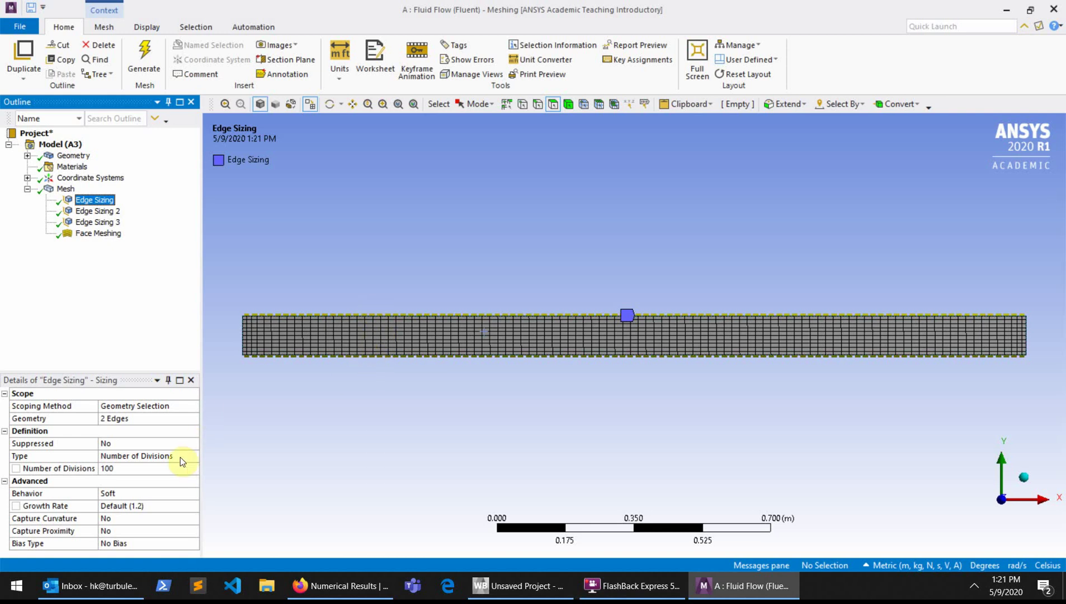
left_click(157, 492)
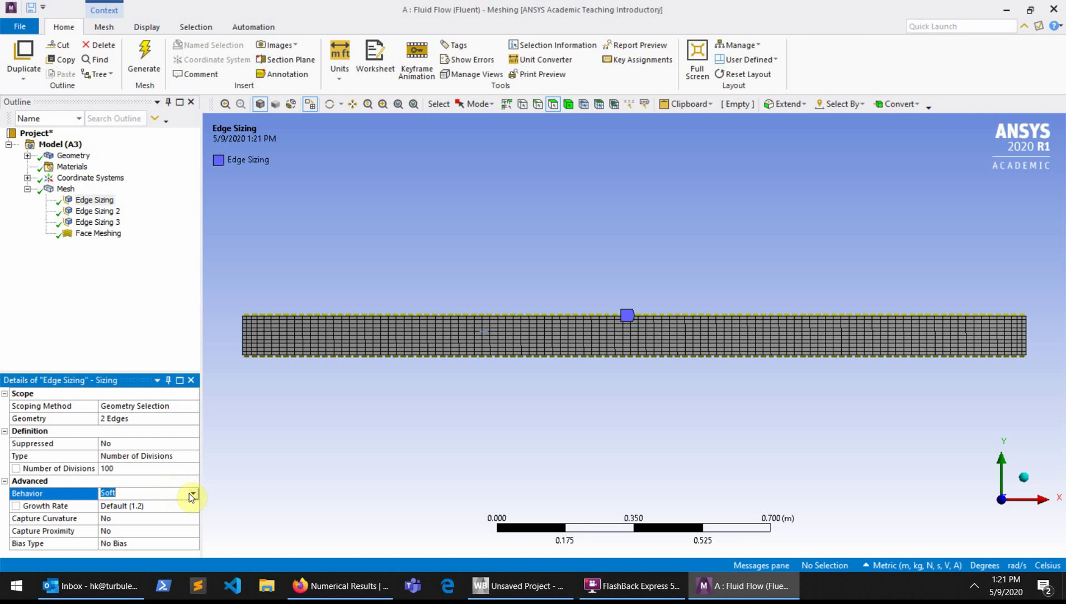
left_click(194, 494)
left_click(159, 512)
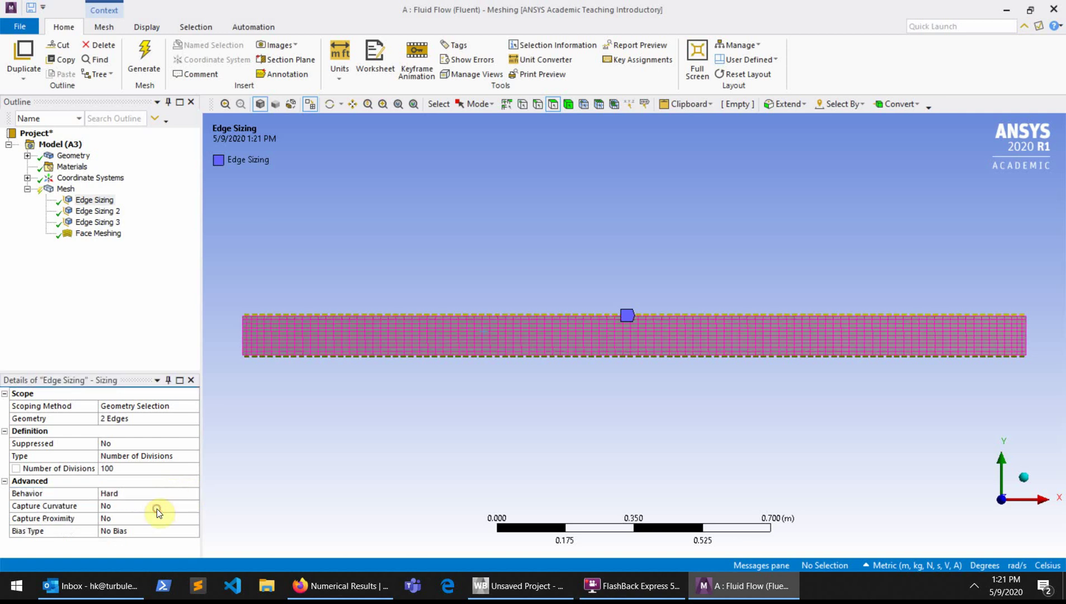
left_click(133, 66)
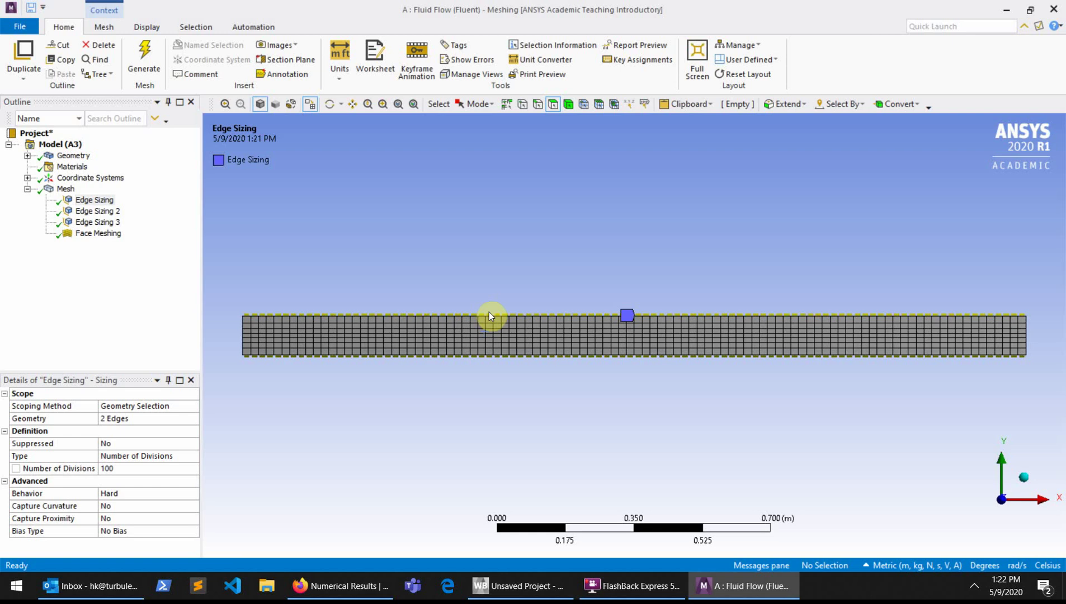
Step: Set the bias type of the left edge's sizing to the one-way pattern running from long to short dashes
left_click(90, 212)
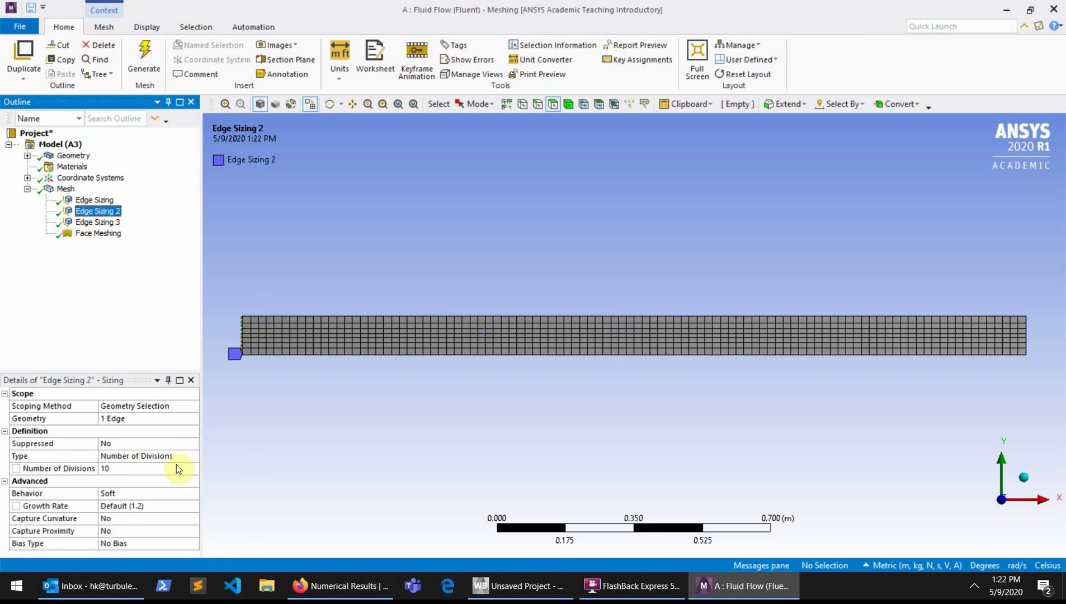
left_click(146, 543)
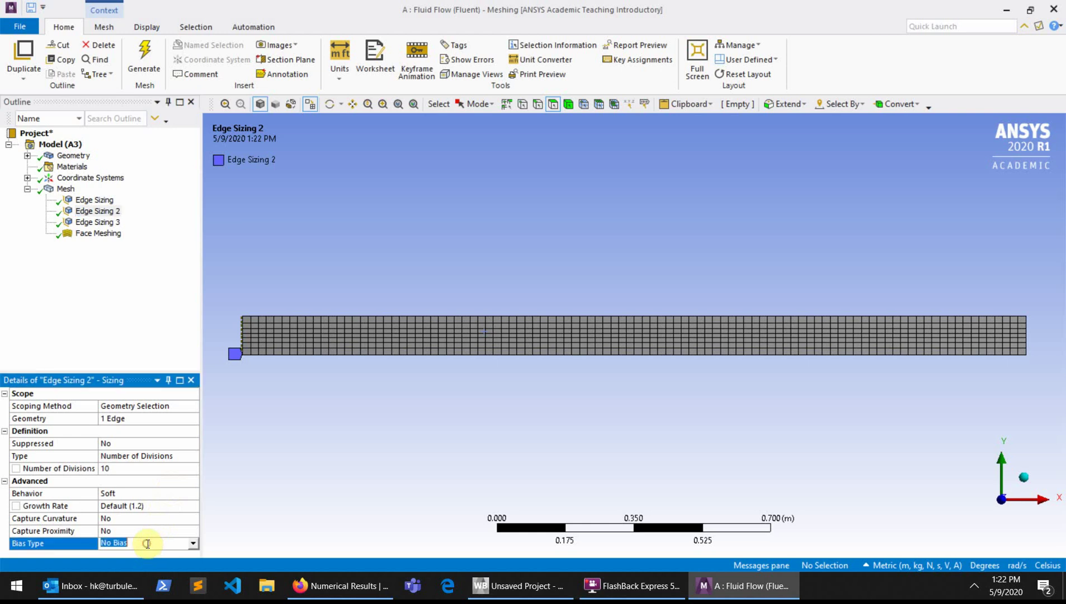
left_click(193, 544)
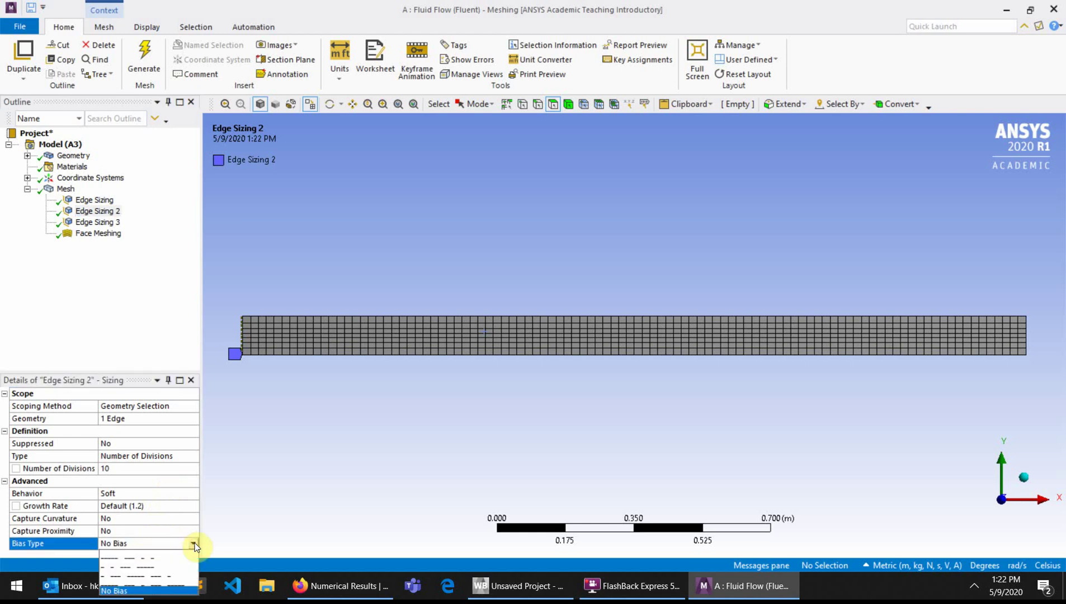
left_click(172, 556)
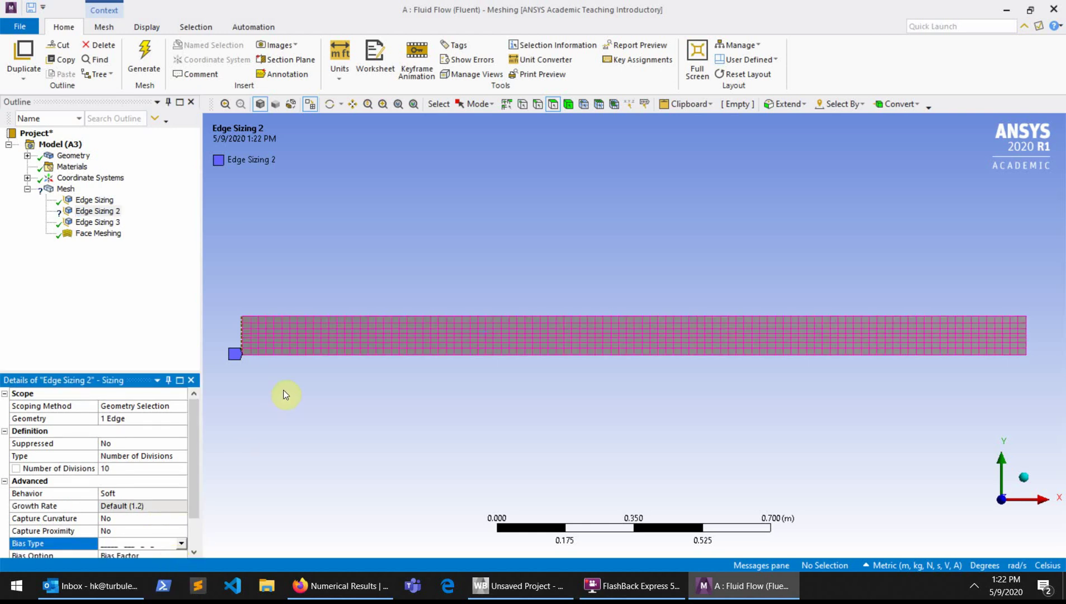
Step: Set the bias factor of the left edge's sizing to 10
scroll(286, 395, "up", 2)
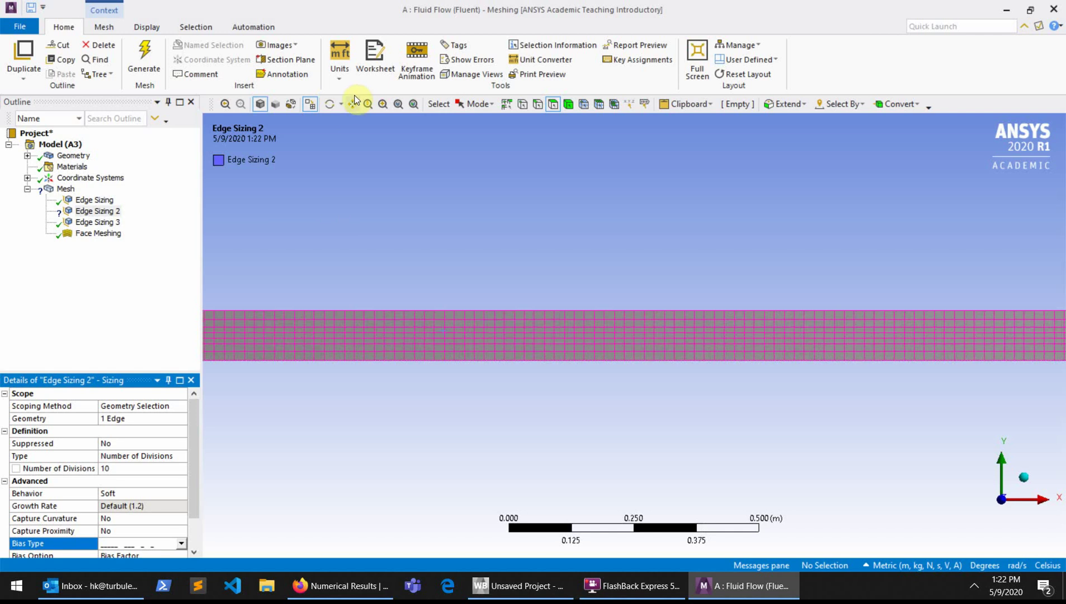
left_click(274, 321)
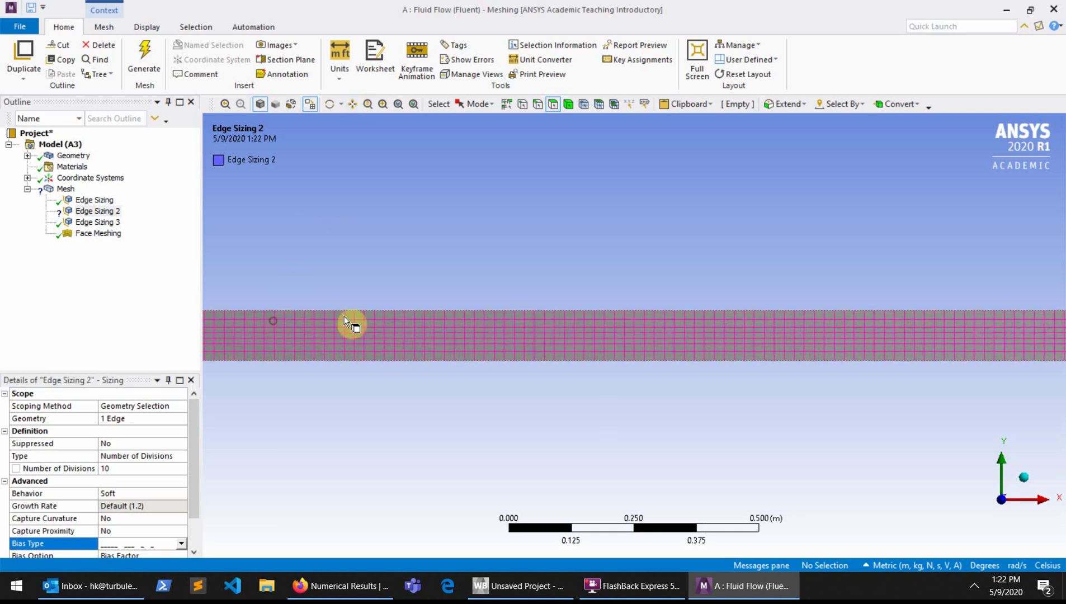
left_click(344, 317)
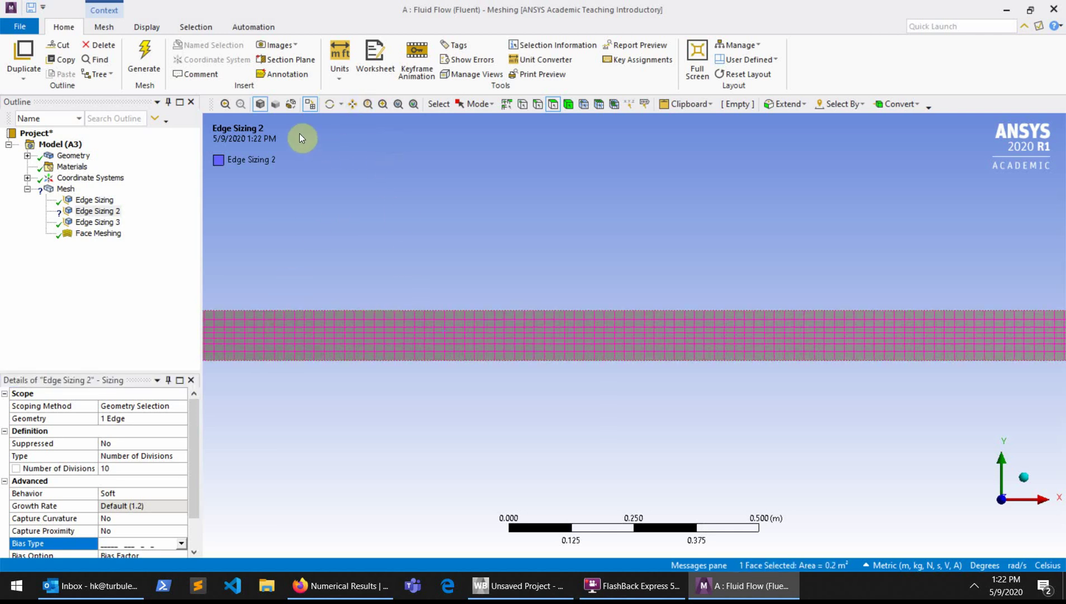
left_click(353, 104)
left_click_drag(257, 316, 434, 342)
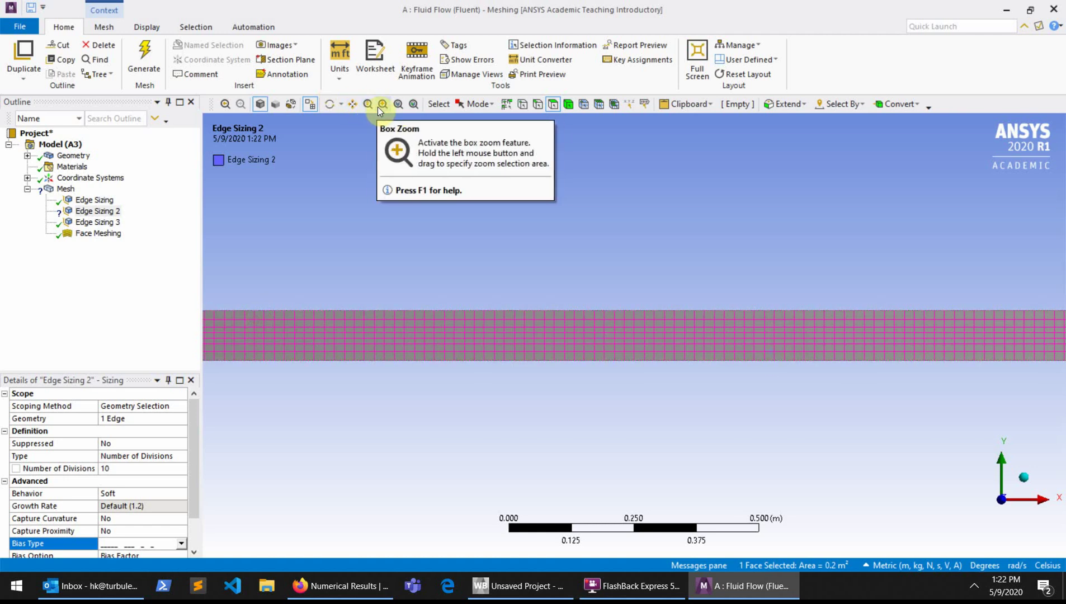
left_click(352, 104)
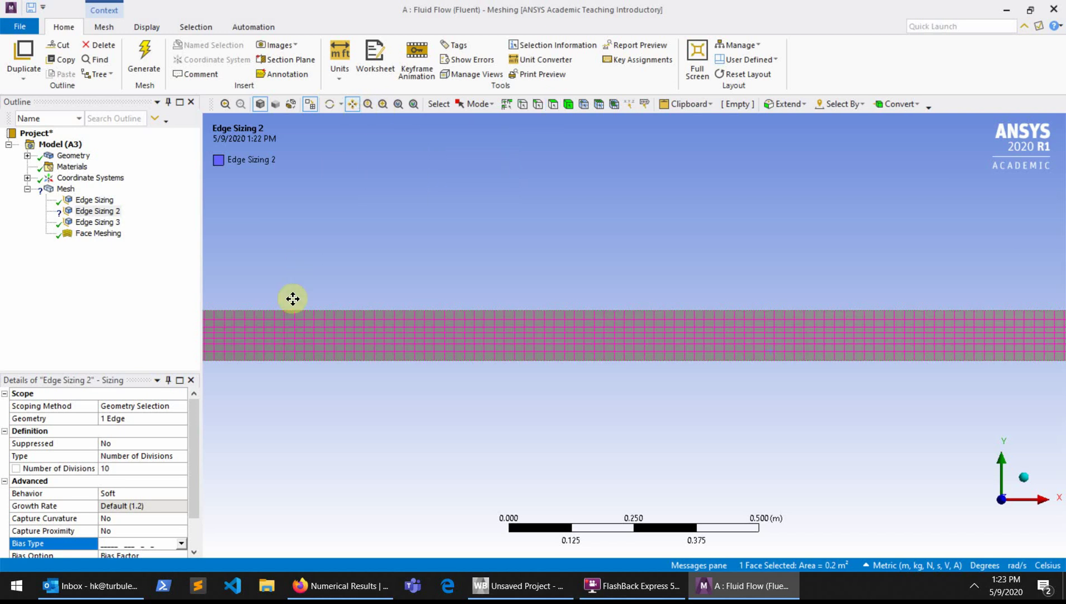
left_click_drag(291, 299, 543, 266)
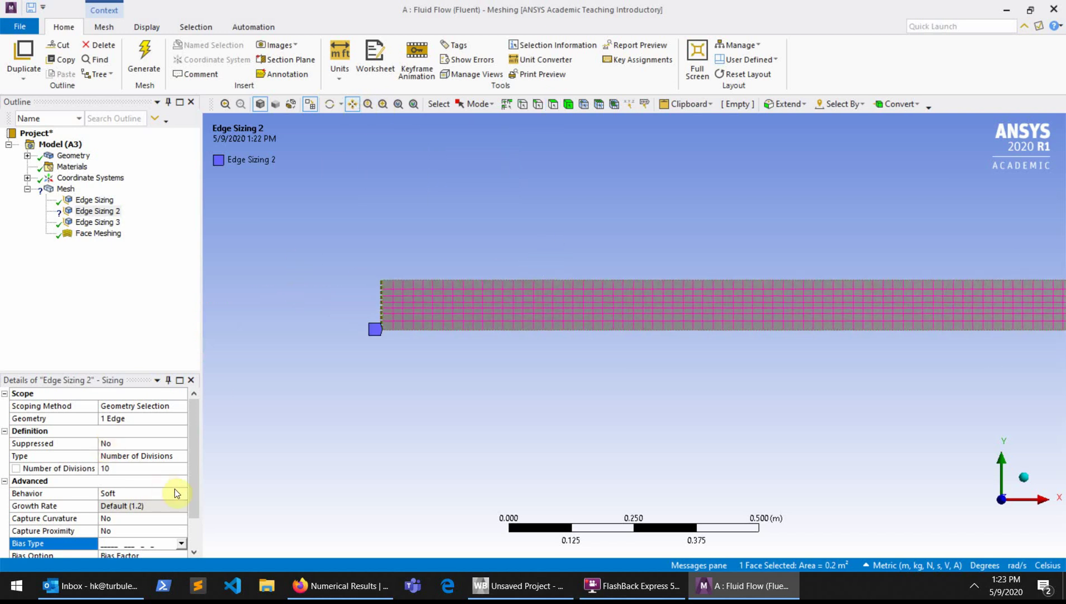
left_click(194, 495)
left_click_drag(195, 515, 194, 560)
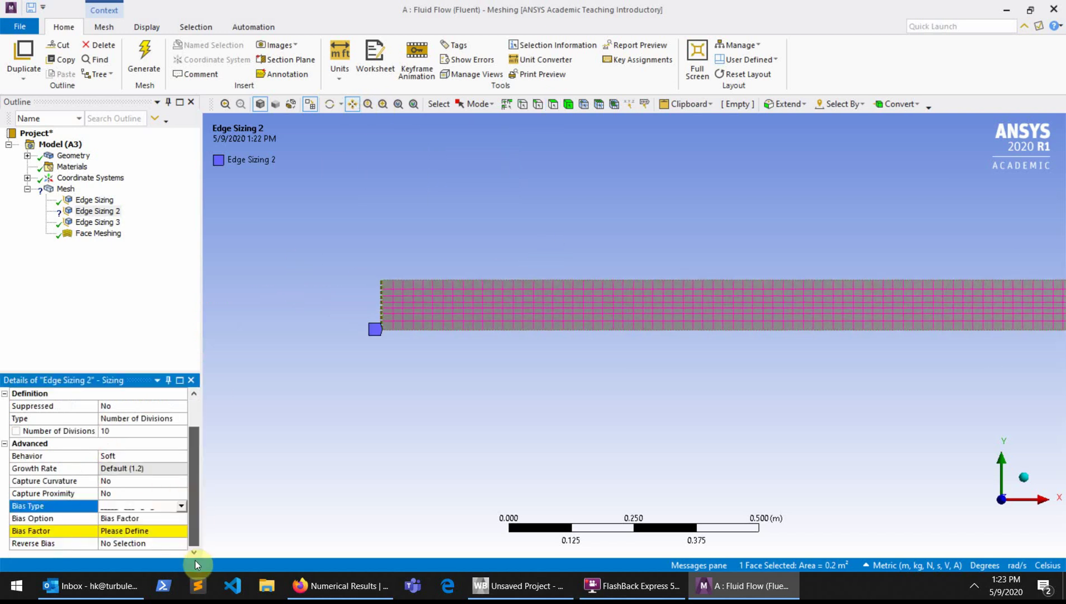
left_click(170, 532)
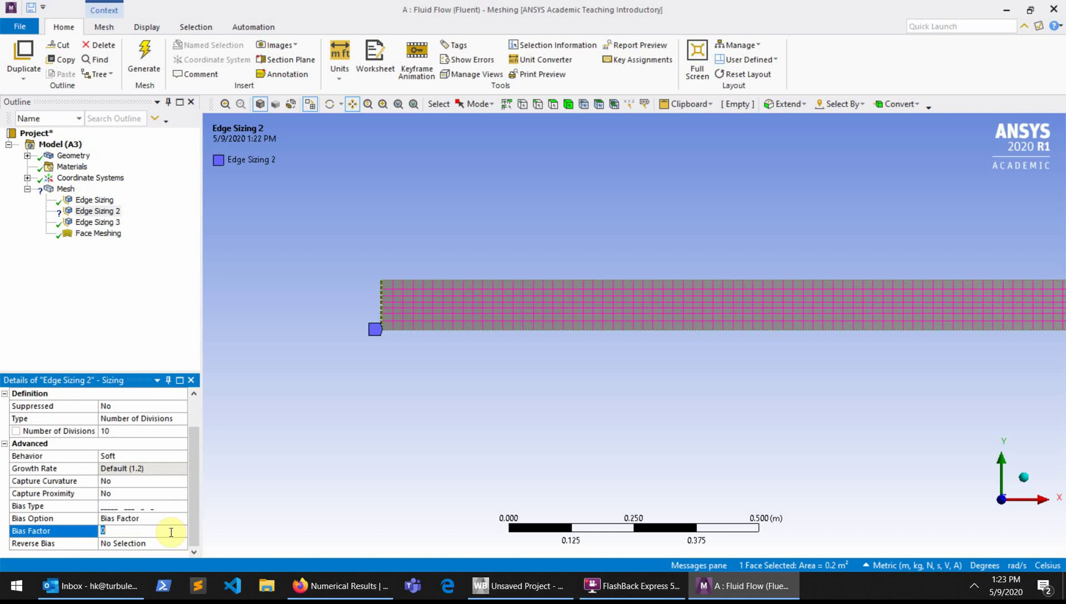
type("10")
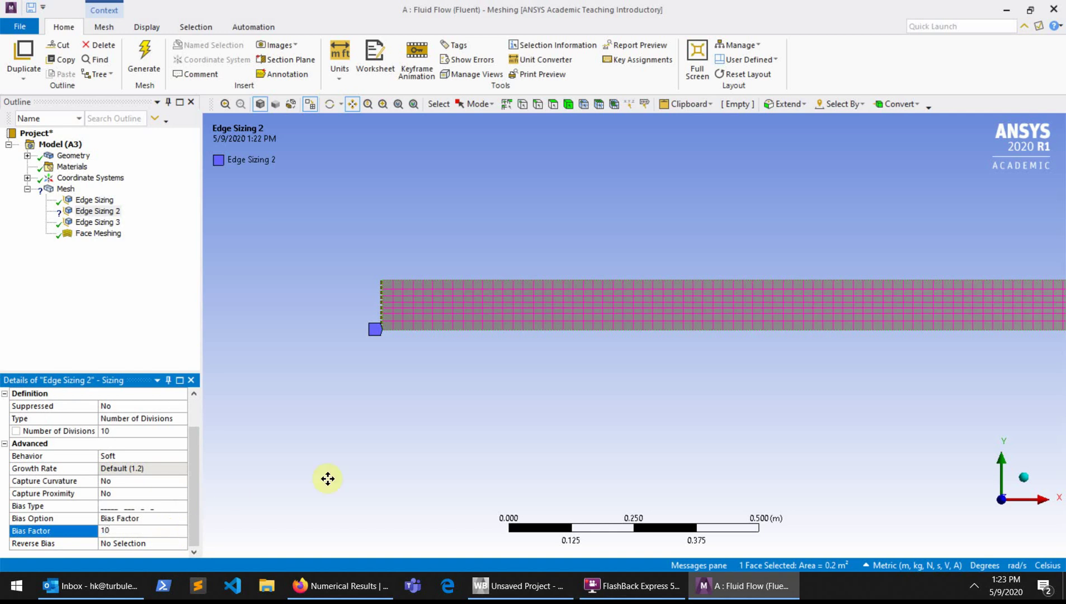
left_click(351, 477)
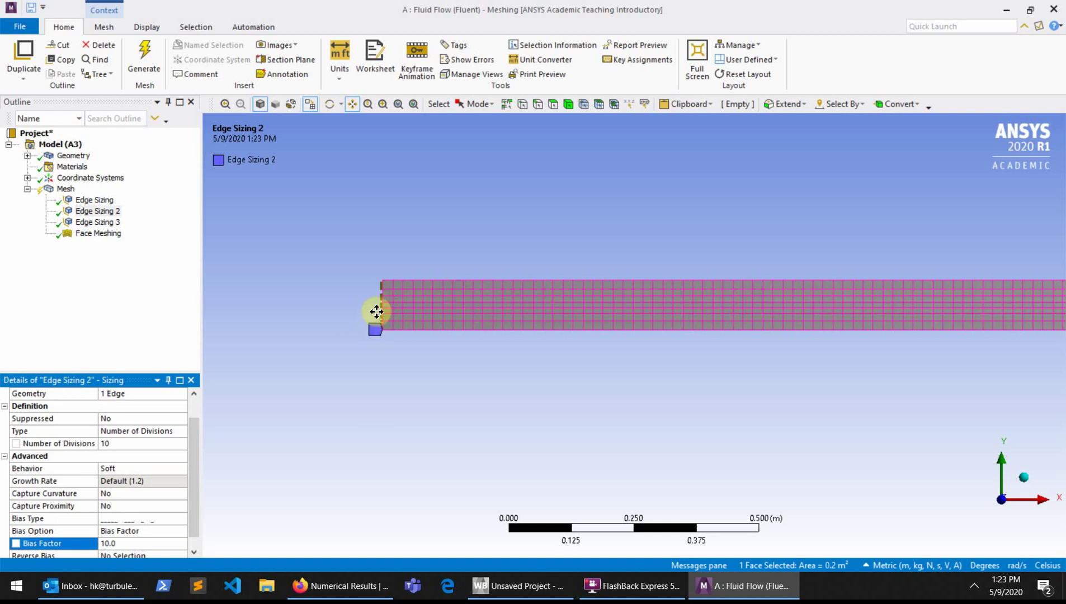
Step: Change the left edge's bias type to the reversed one-way pattern running from short to long dashes
left_click(160, 522)
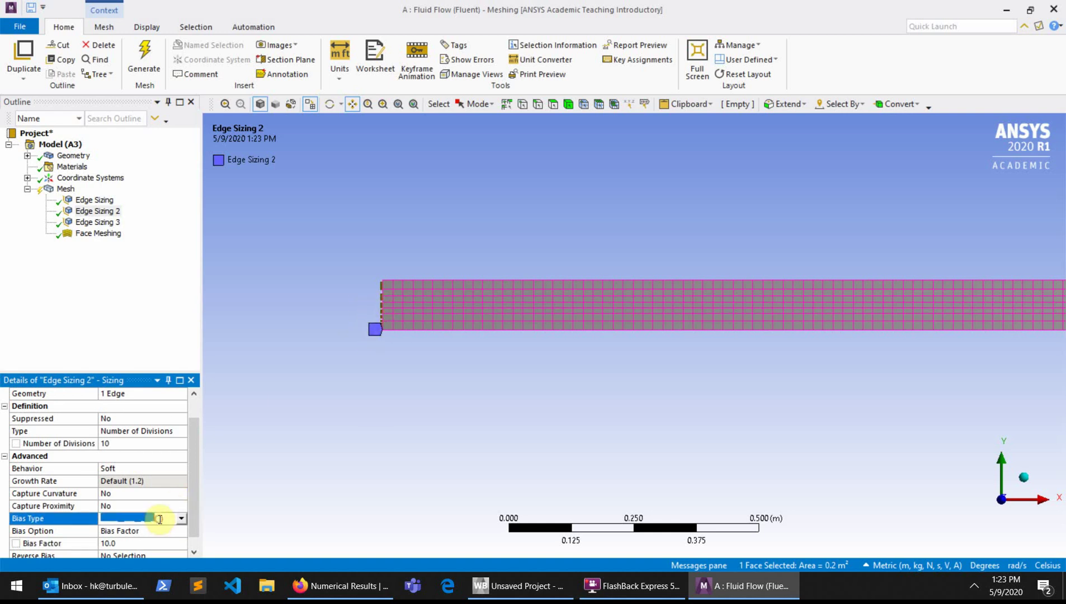
left_click(182, 521)
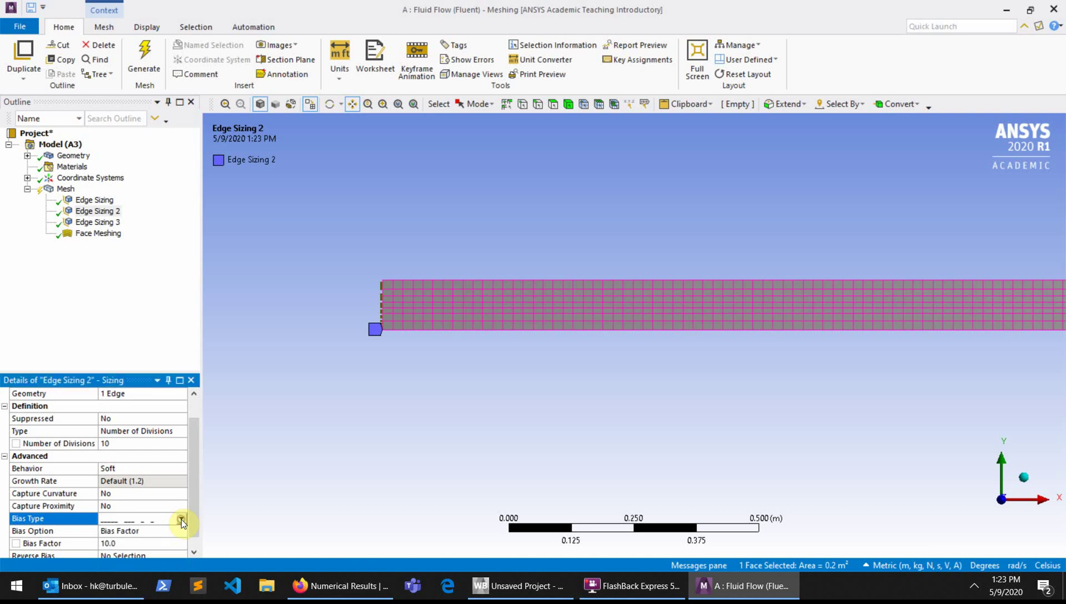
left_click(159, 542)
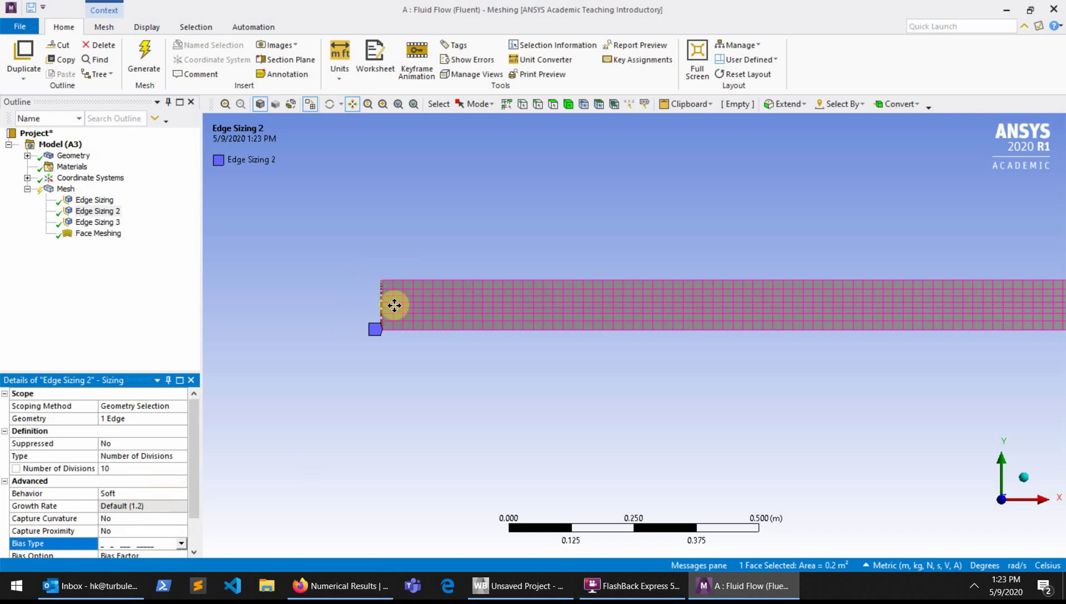
Step: Give the right edge's sizing the long-to-short dash bias type with a bias factor of 10
left_click_drag(758, 309, 518, 319)
left_click_drag(697, 314, 492, 304)
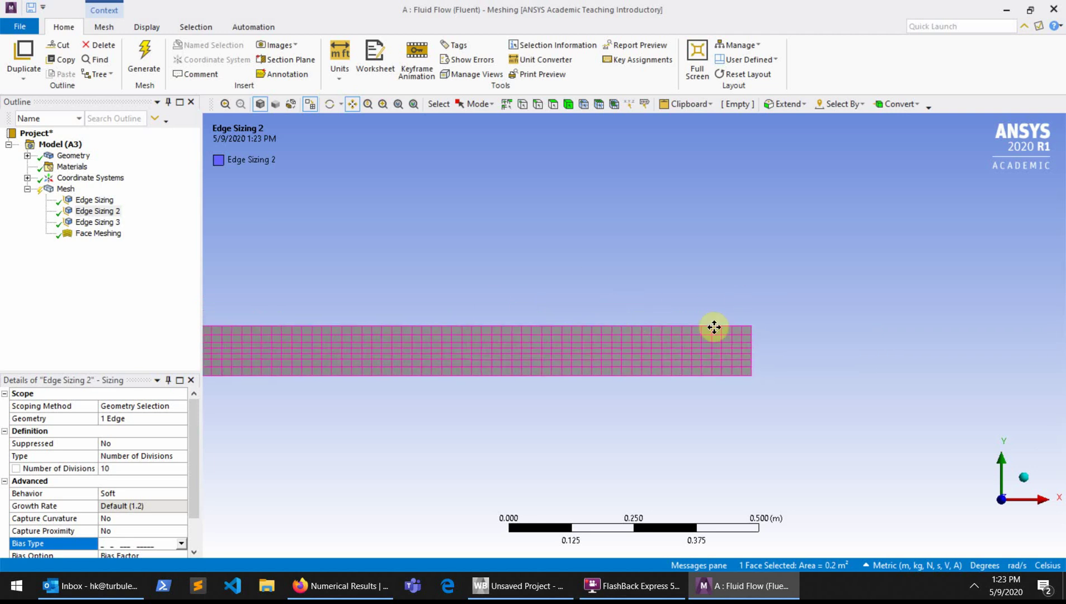
left_click(109, 223)
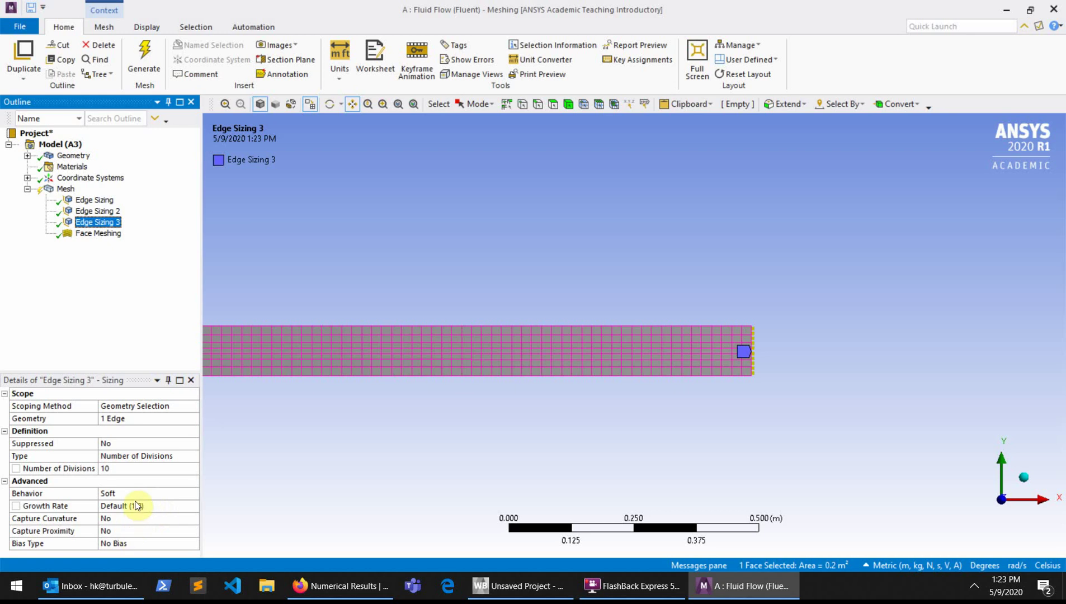
left_click(131, 543)
left_click(192, 544)
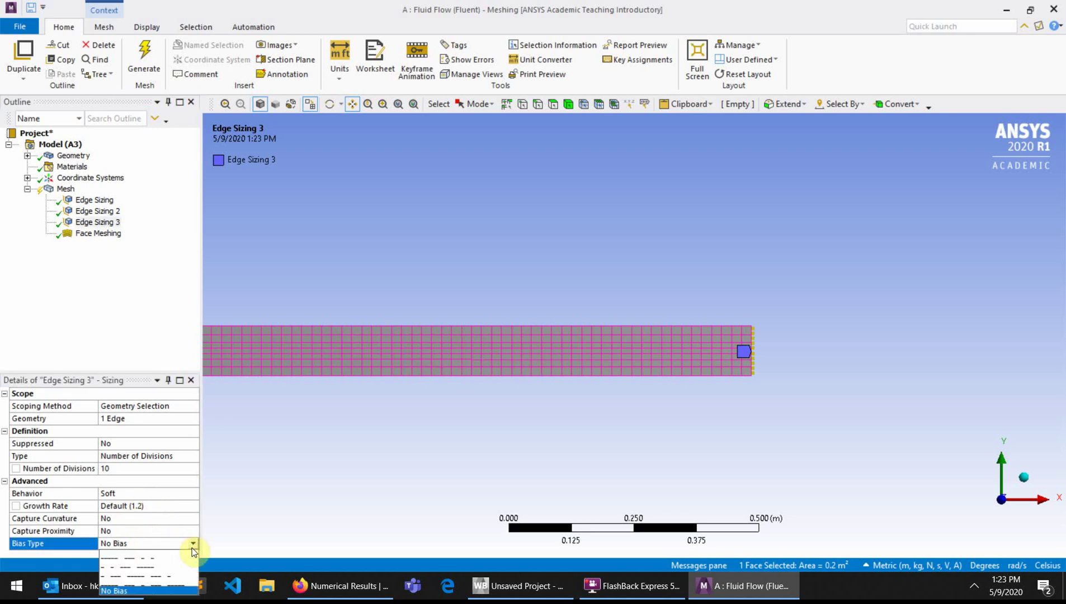
left_click(183, 556)
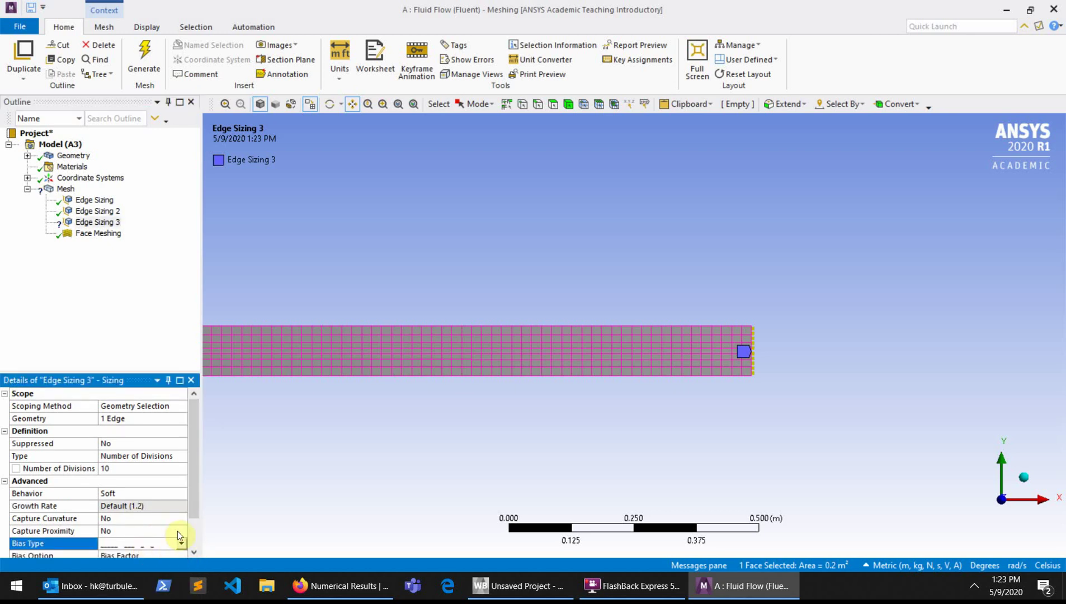
scroll(190, 523, "down", 1)
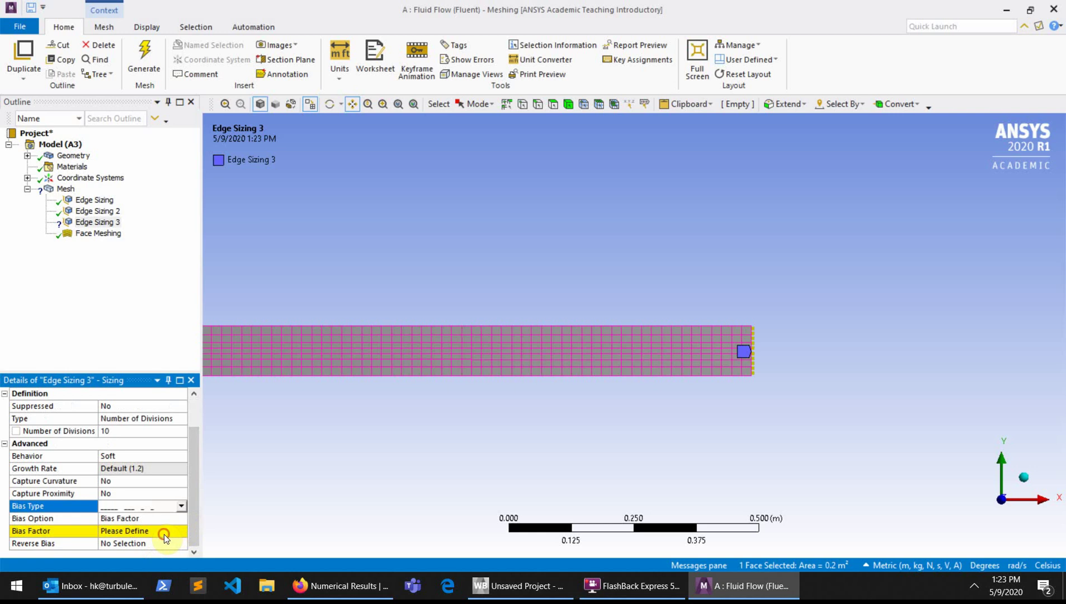
left_click(164, 533)
type("10")
key("Return")
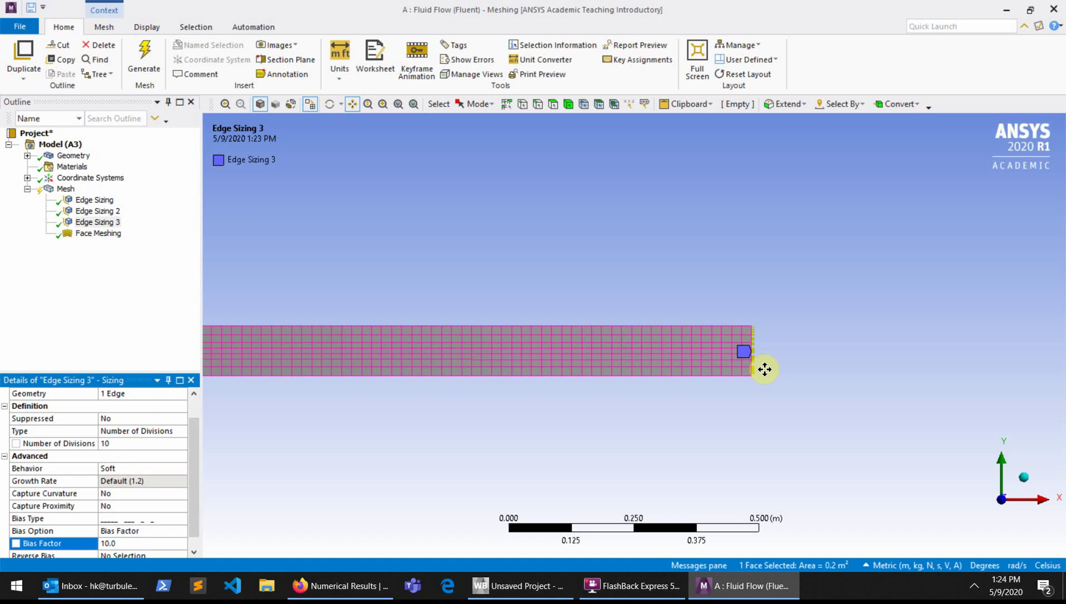
Step: Generate the mesh with the biased sizings on the channel's two short edges
left_click(148, 61)
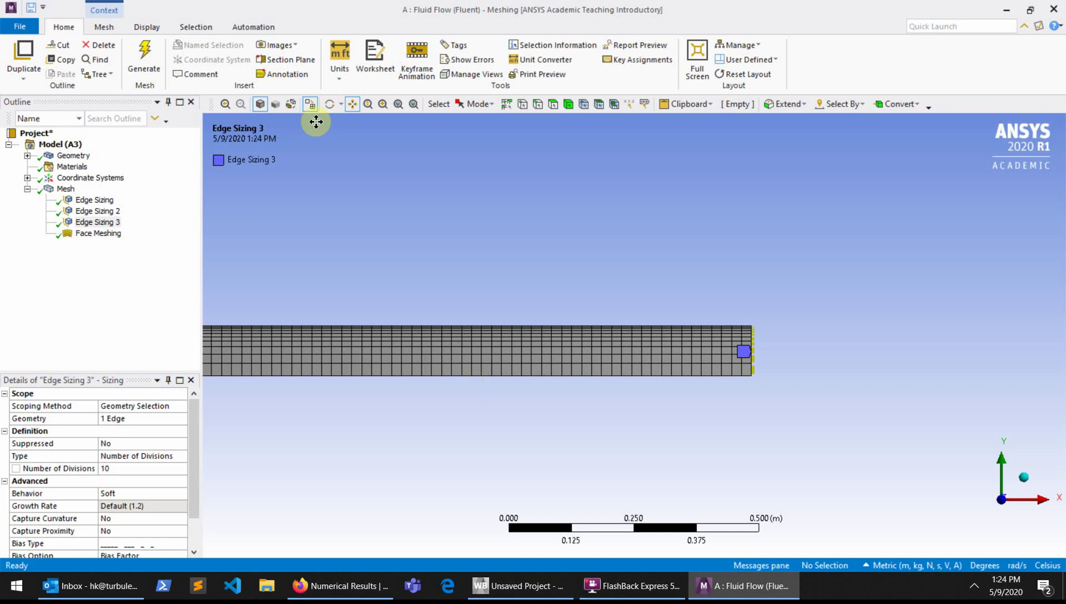
scroll(431, 283, "down", 1)
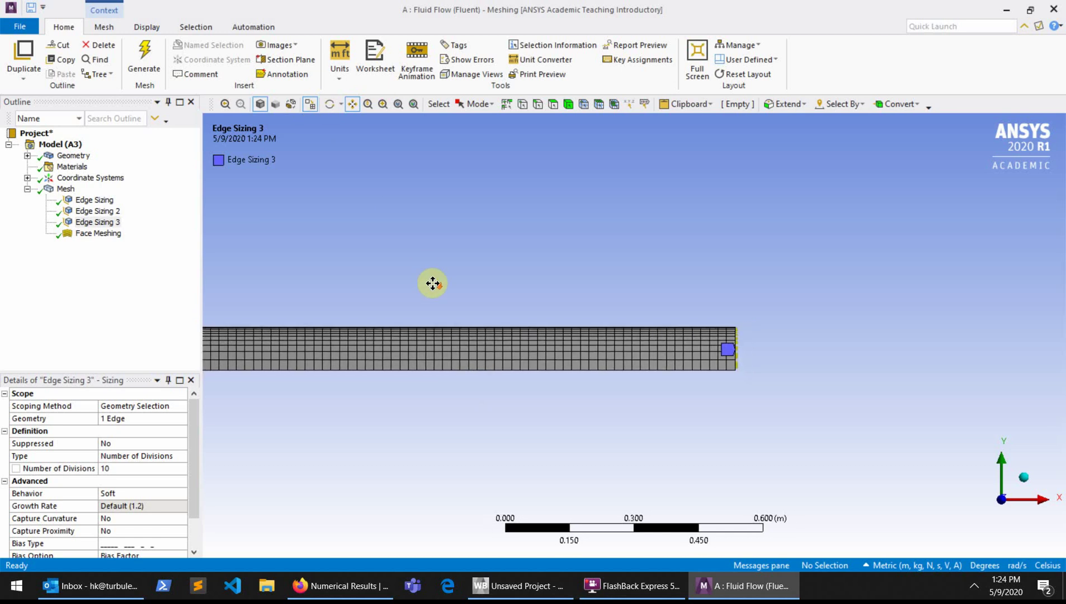
scroll(432, 283, "down", 4)
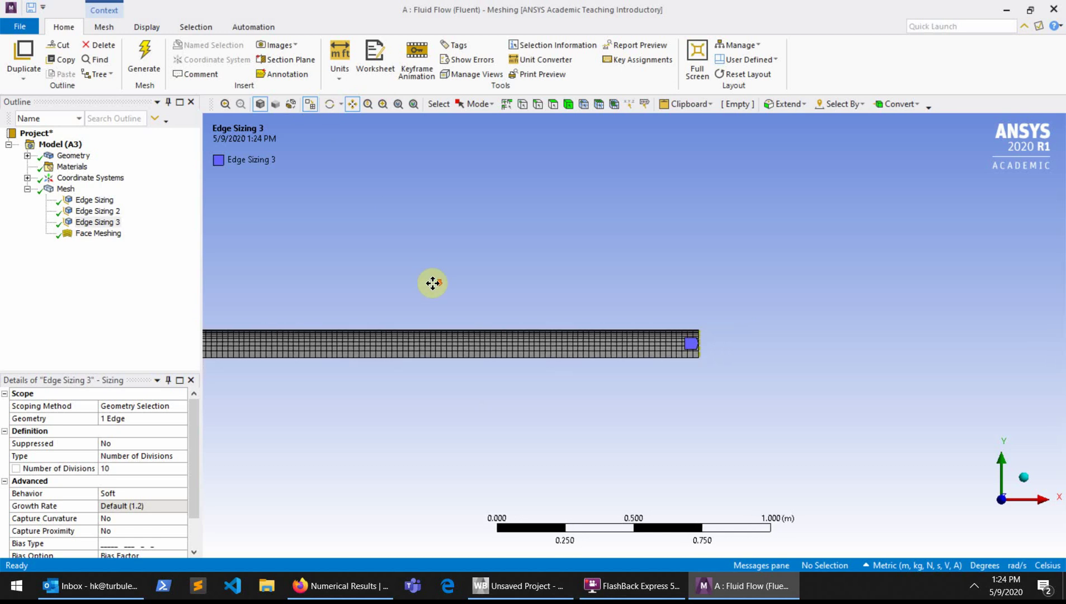
scroll(432, 283, "down", 2)
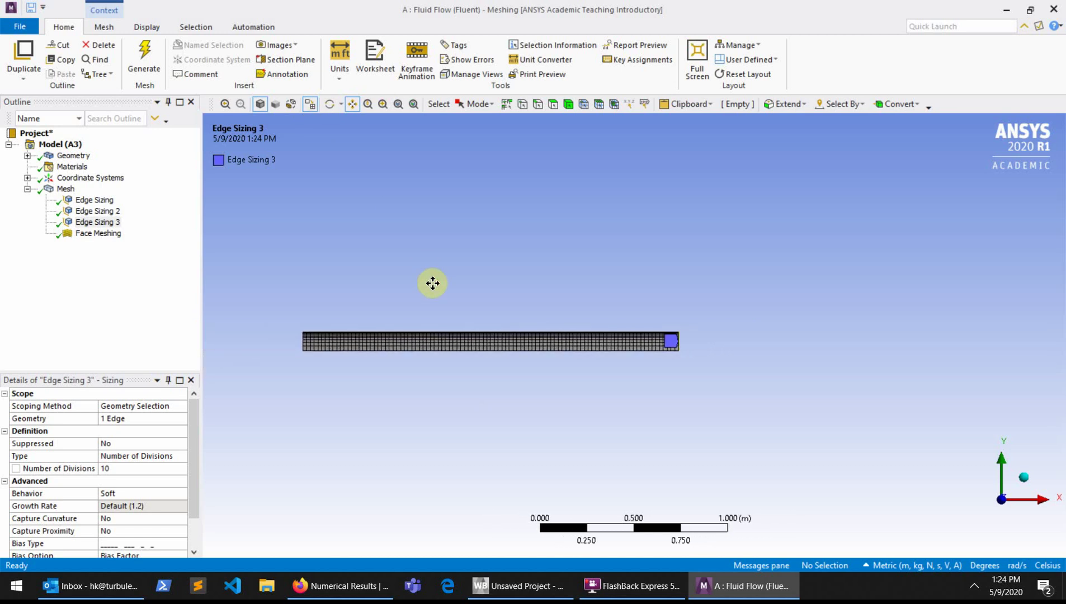
left_click_drag(391, 307, 445, 292)
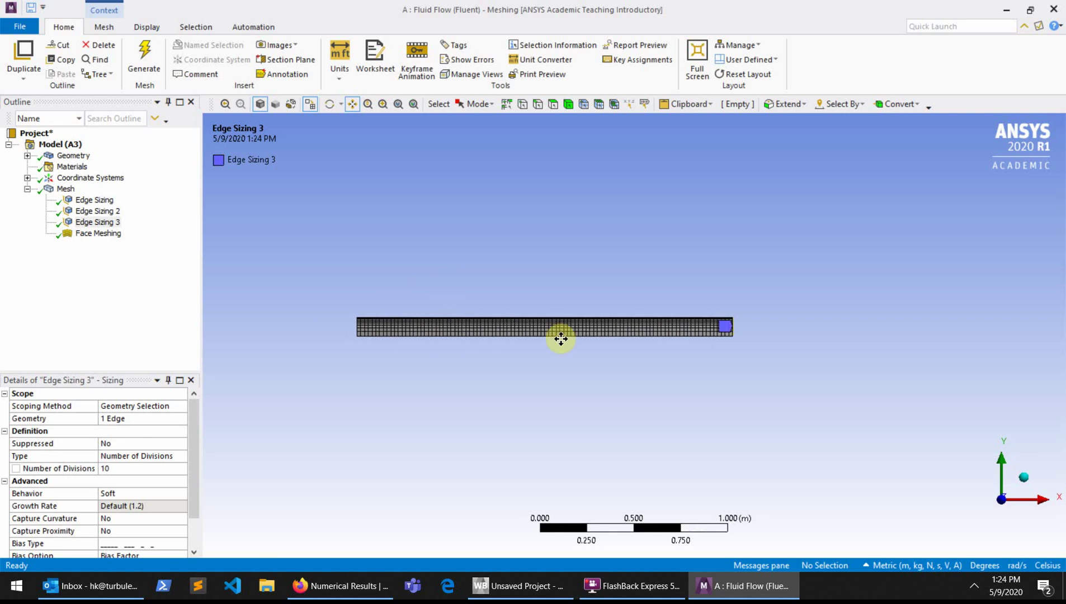
scroll(561, 339, "up", 4)
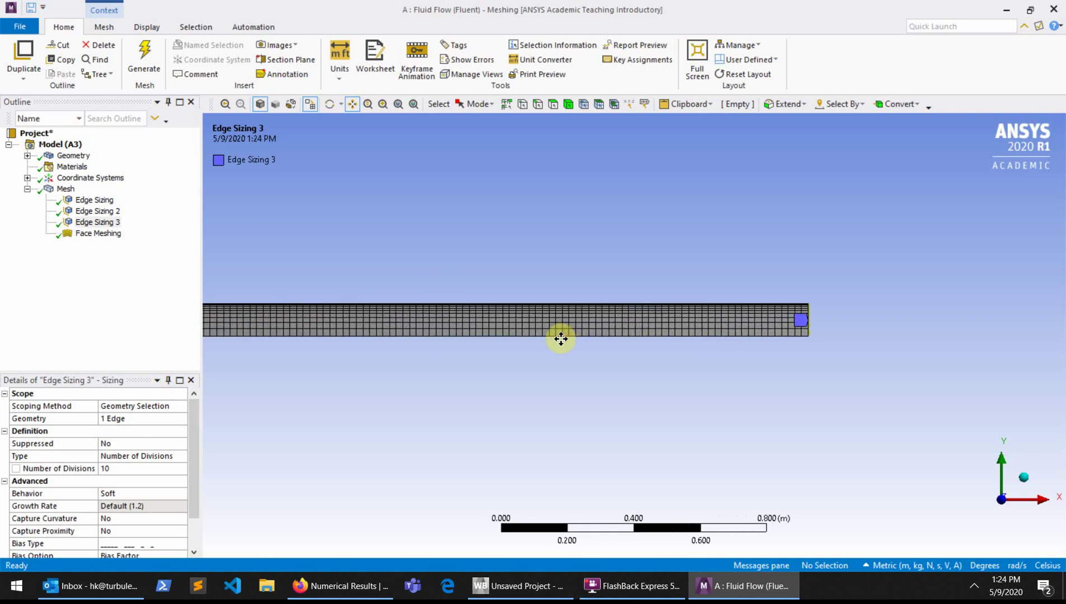
scroll(561, 338, "up", 3)
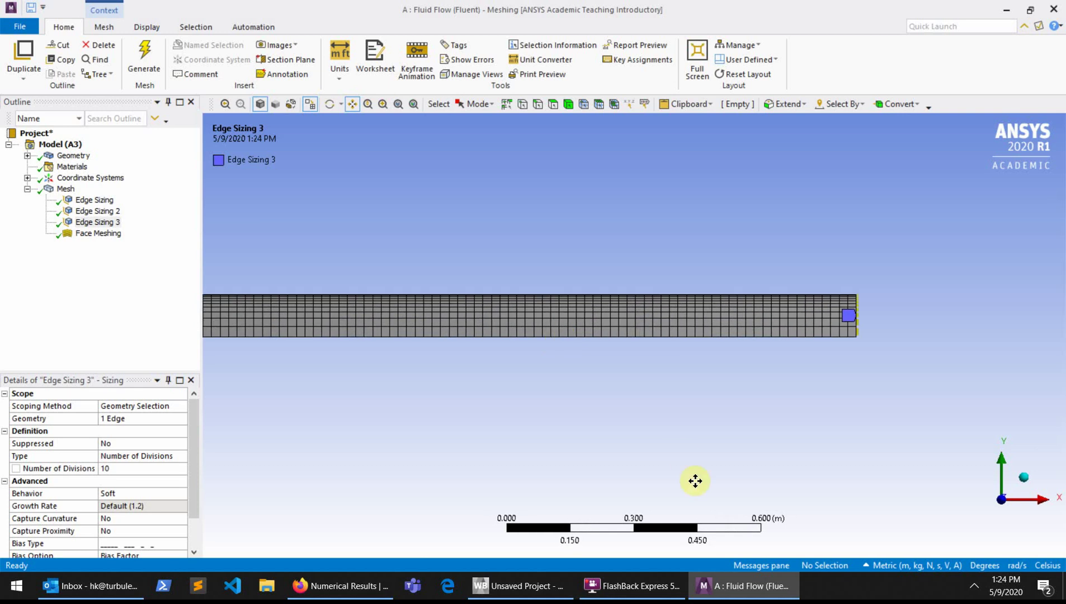
Step: Create a named selection called Inlet from the channel's left short edge
left_click_drag(483, 326, 746, 328)
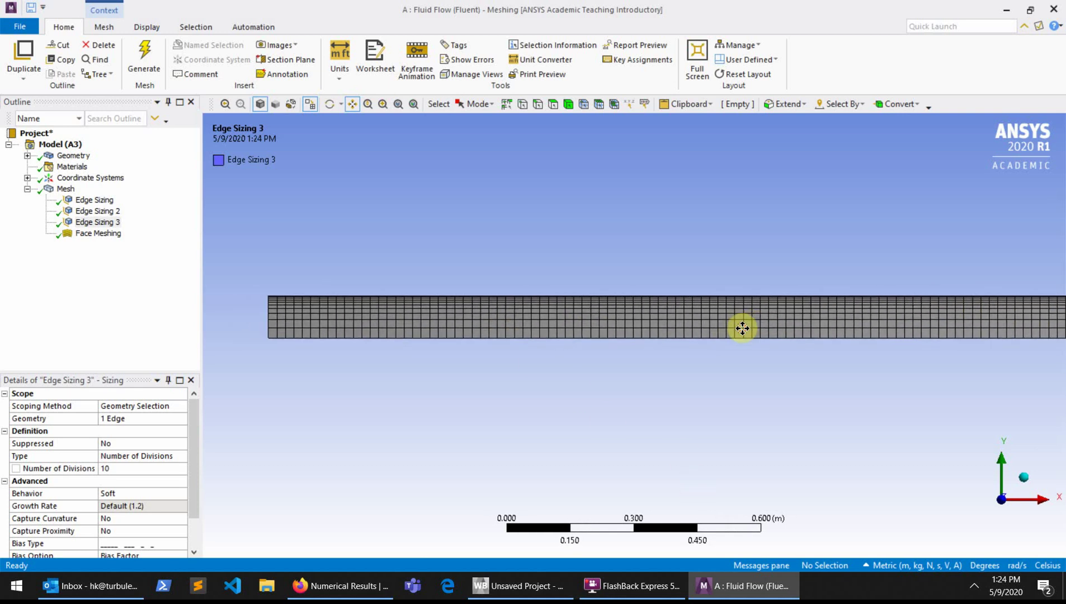
left_click(543, 104)
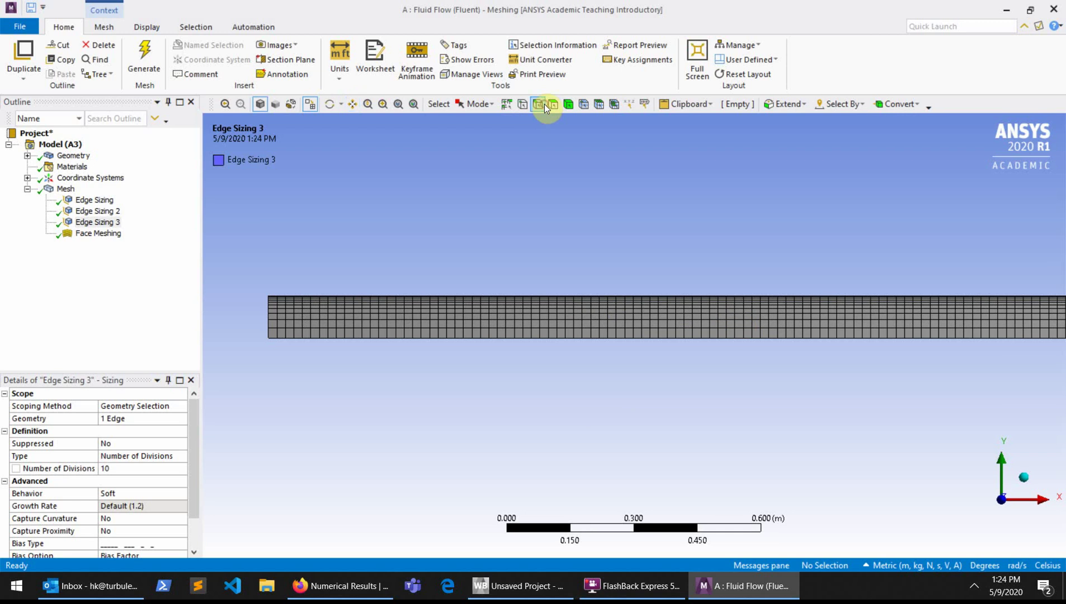
left_click(267, 319)
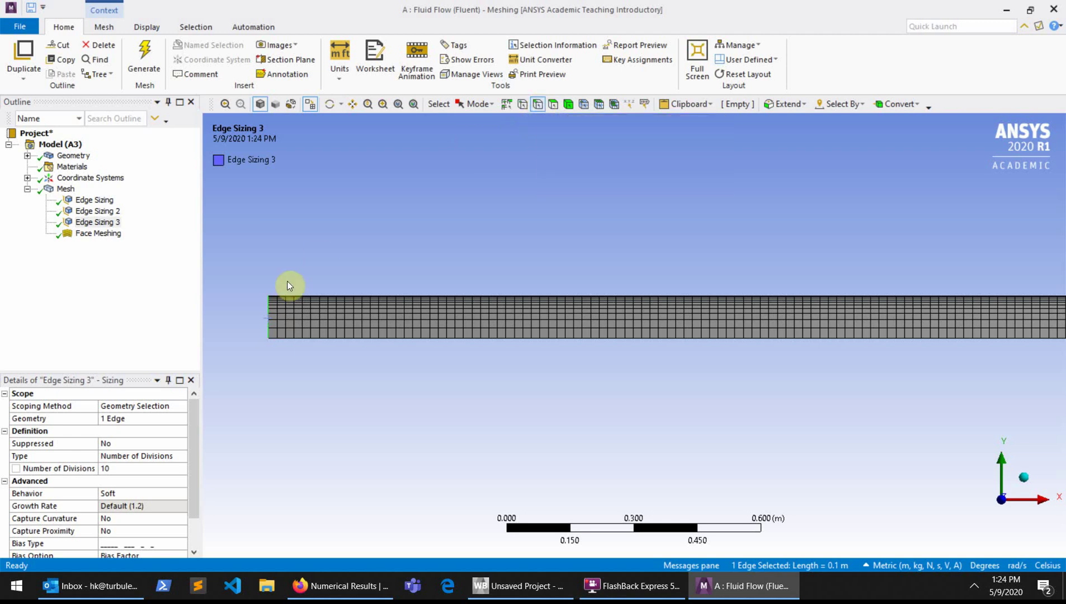
right_click(270, 318)
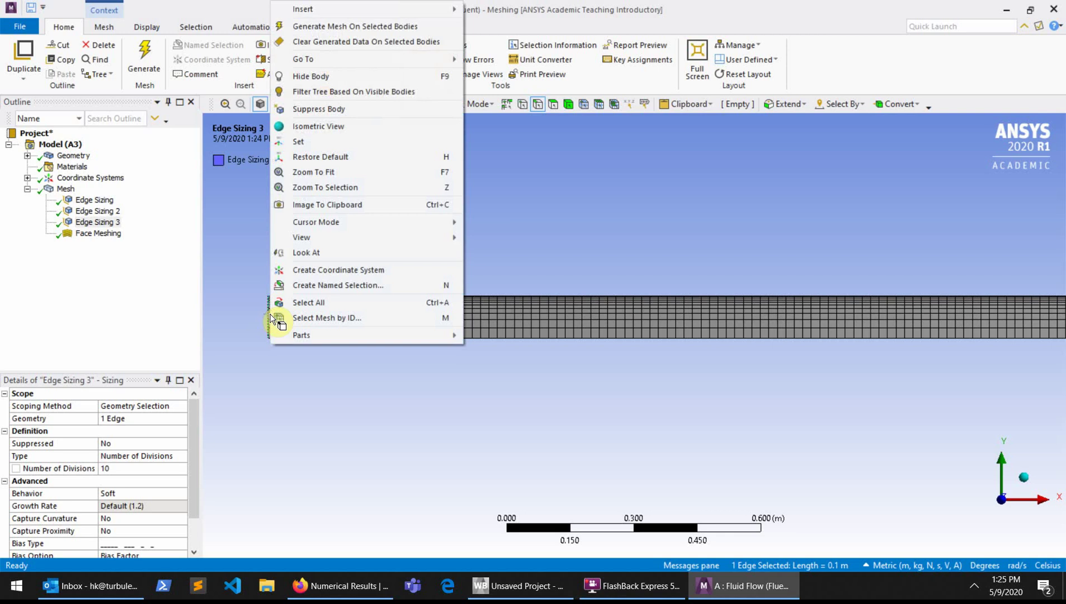
left_click(329, 289)
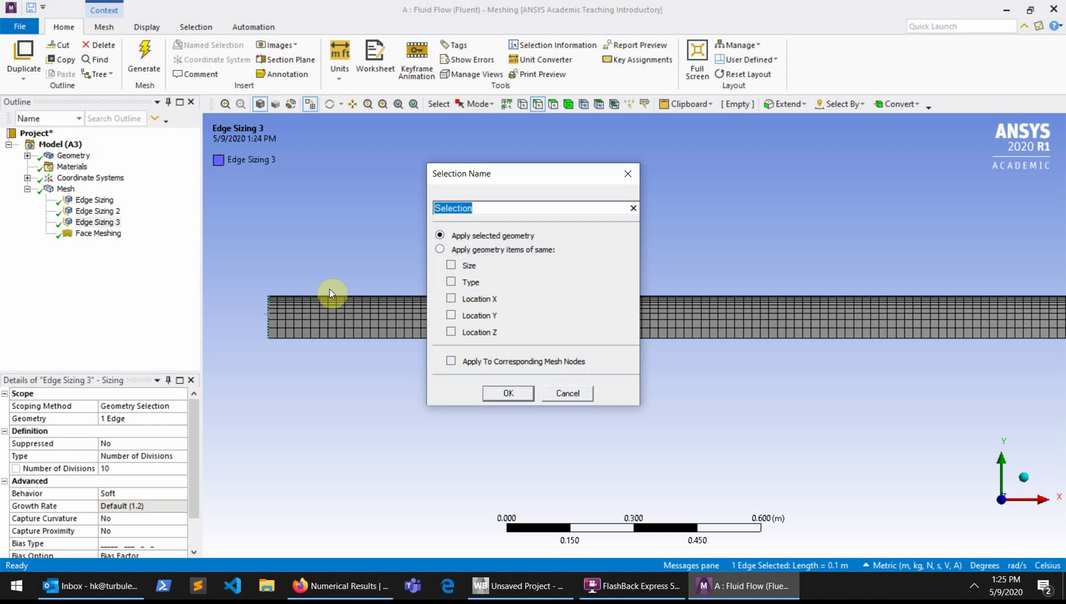
type("Inely")
key("BackSpace")
key("BackSpace")
key("BackSpace")
key("BackSpace")
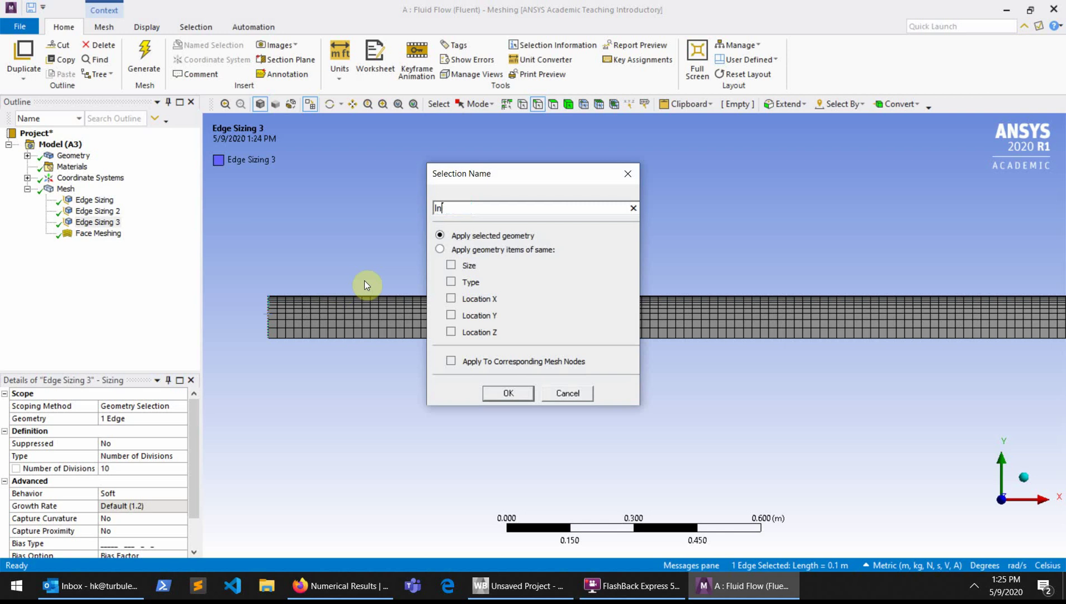
type("nlet")
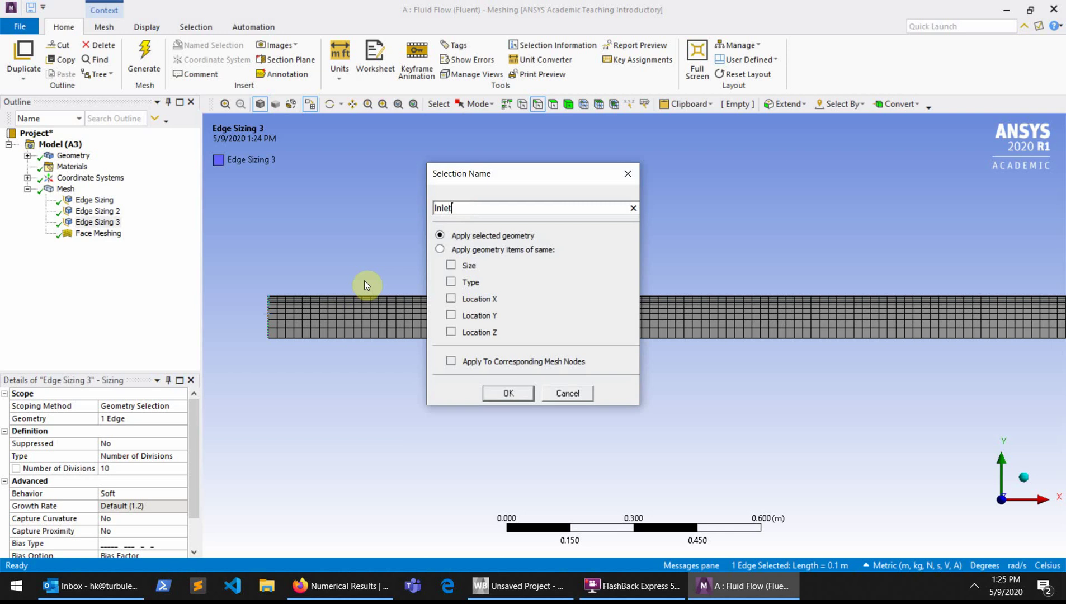
left_click(504, 392)
Step: Create a named selection called Axis from the channel's lower long edge
right_click(452, 339)
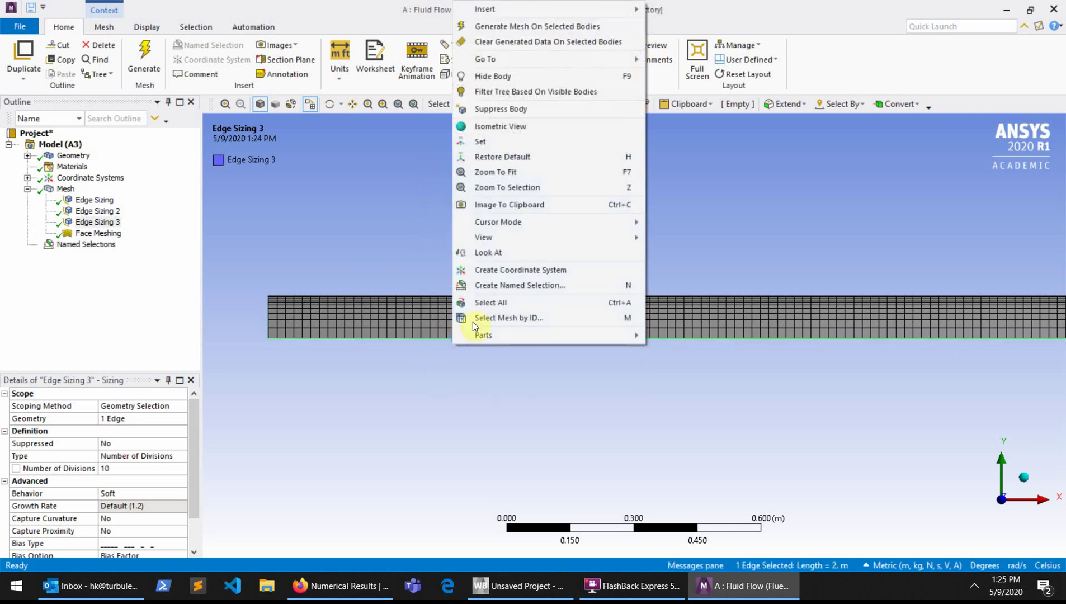
left_click(506, 285)
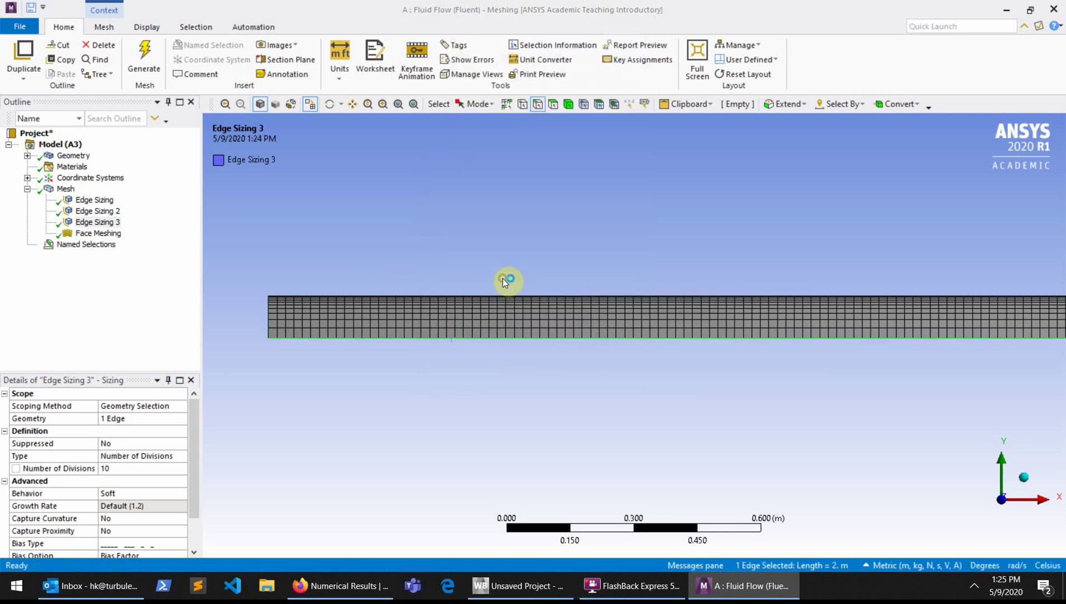
type("Axis")
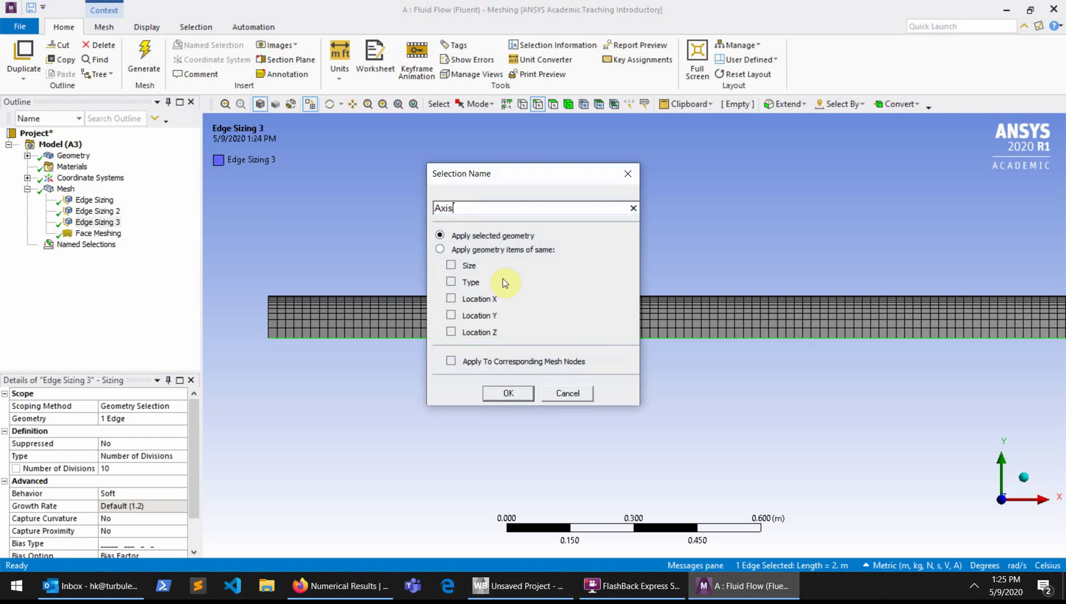
left_click(507, 393)
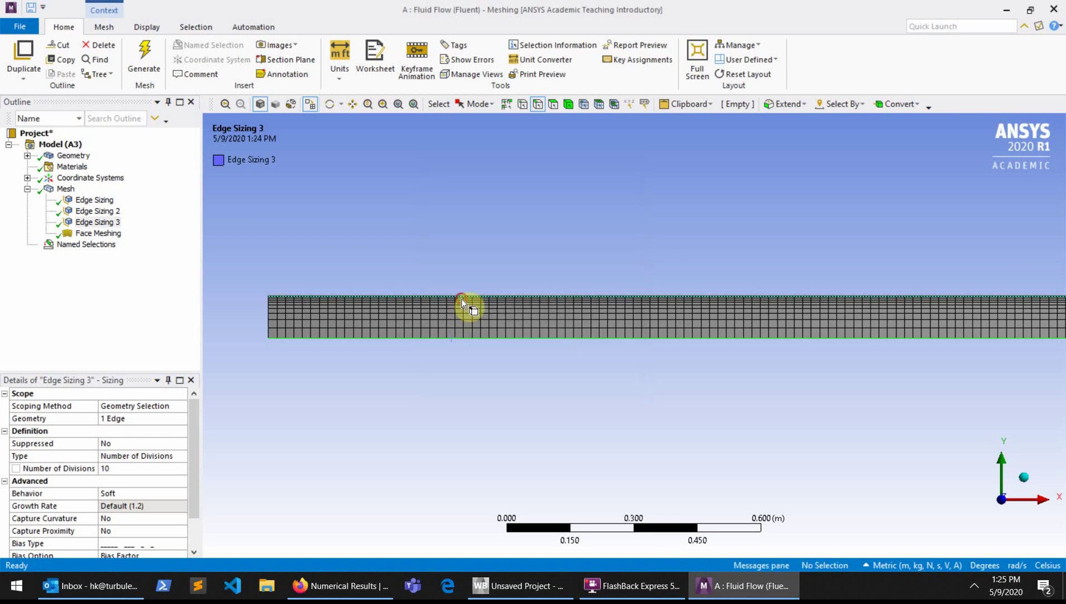
Step: Create a named selection called Wall from the channel's upper long edge
right_click(461, 299)
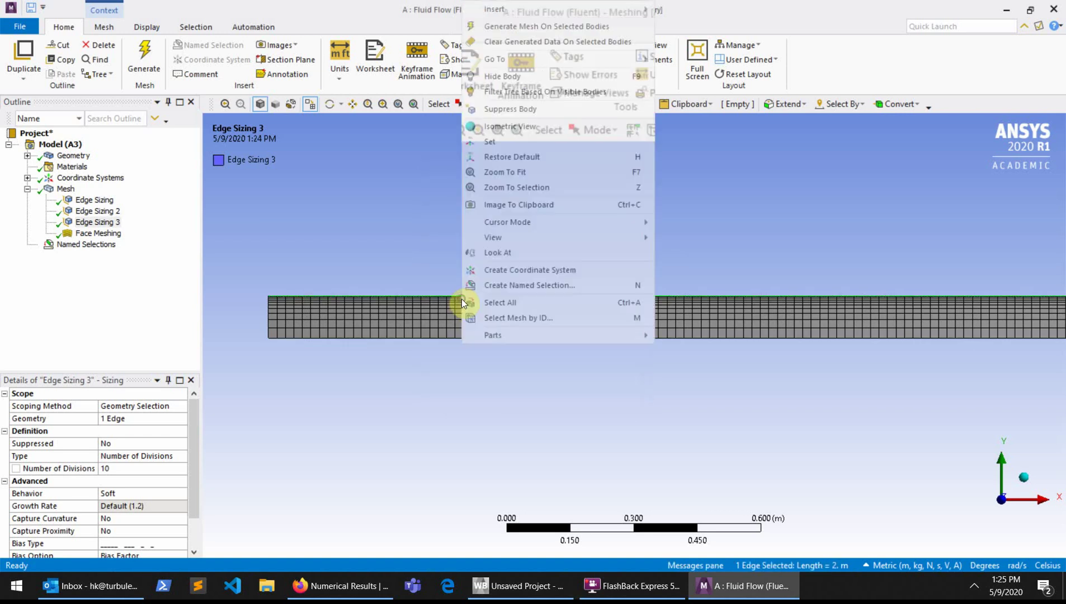
left_click(507, 291)
type("Wall")
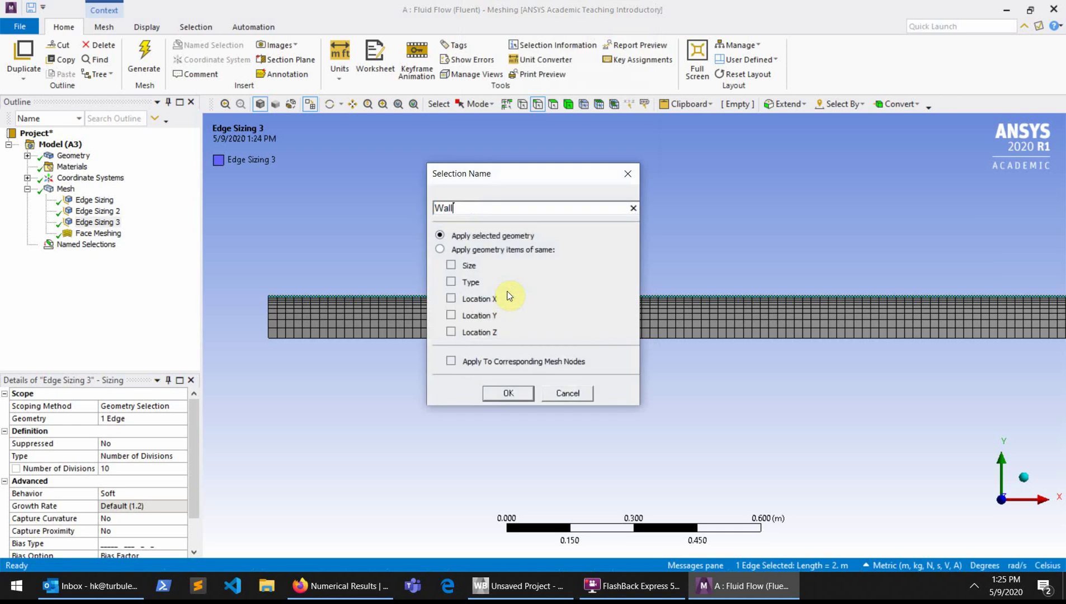
left_click(520, 391)
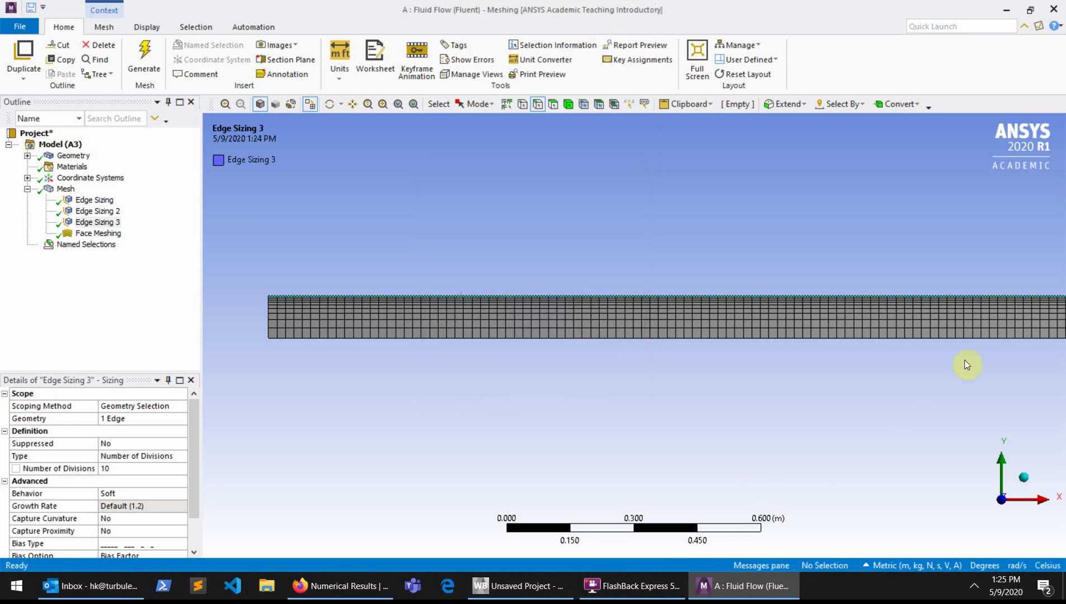
Step: Create a named selection called Outlet from the channel's right short edge
scroll(966, 362, "down", 1)
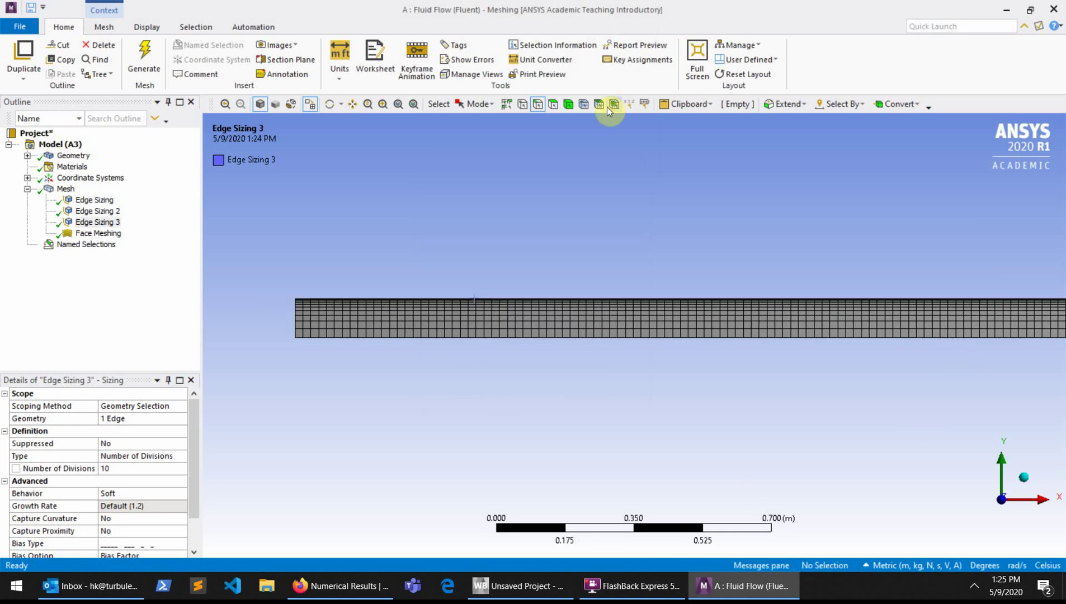
left_click(350, 105)
left_click_drag(828, 321, 541, 322)
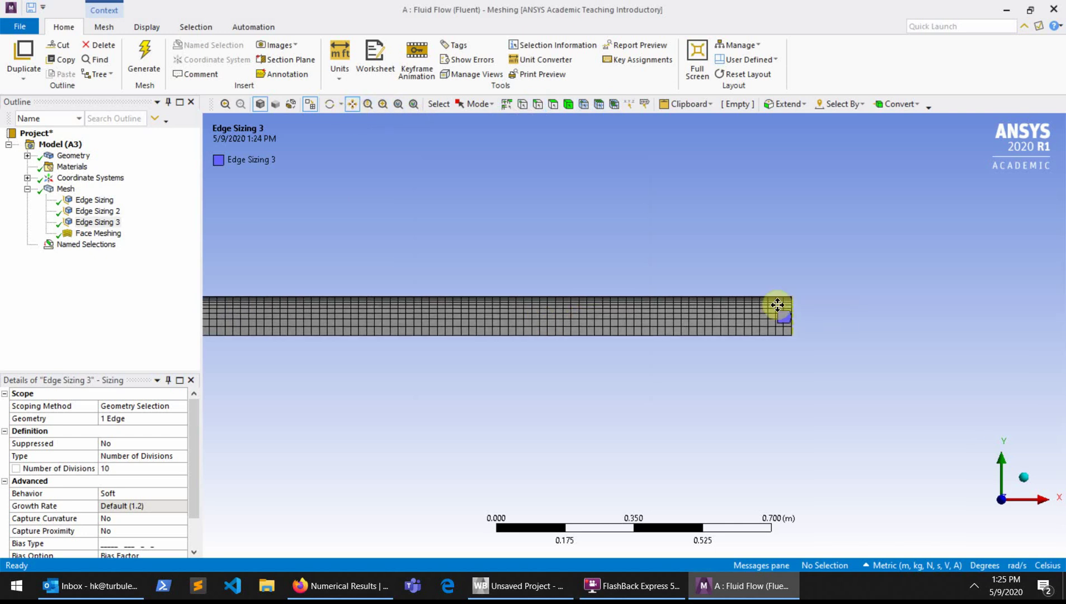
left_click(537, 105)
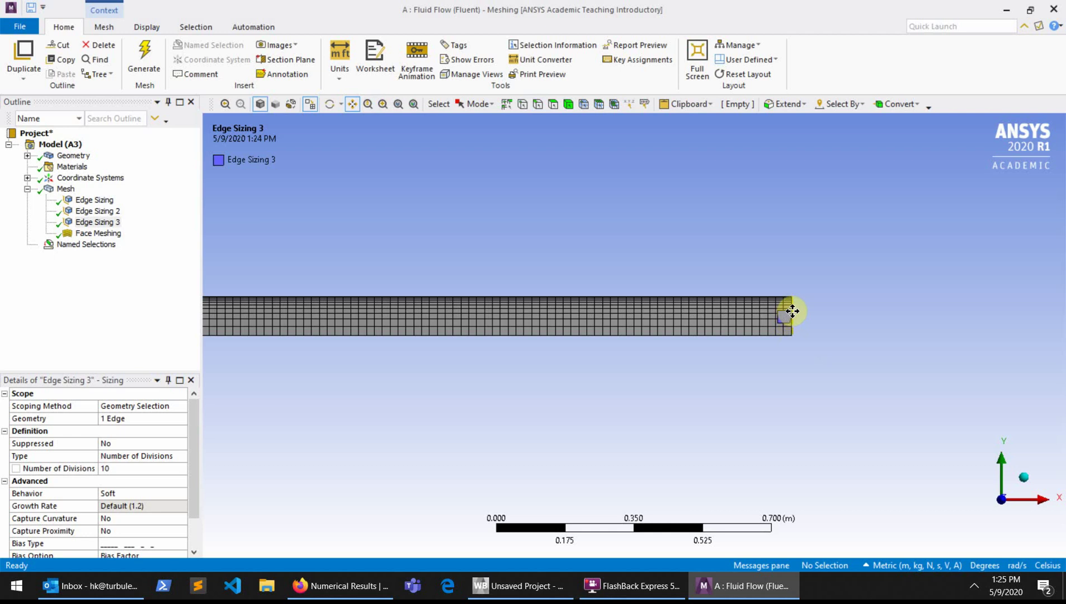
left_click(538, 106)
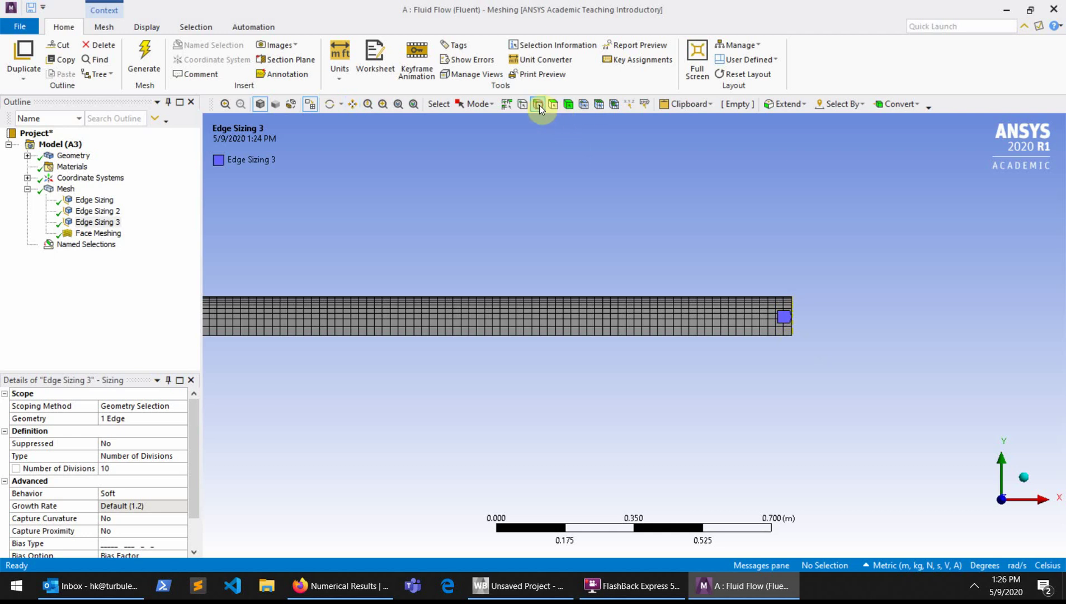
right_click(792, 310)
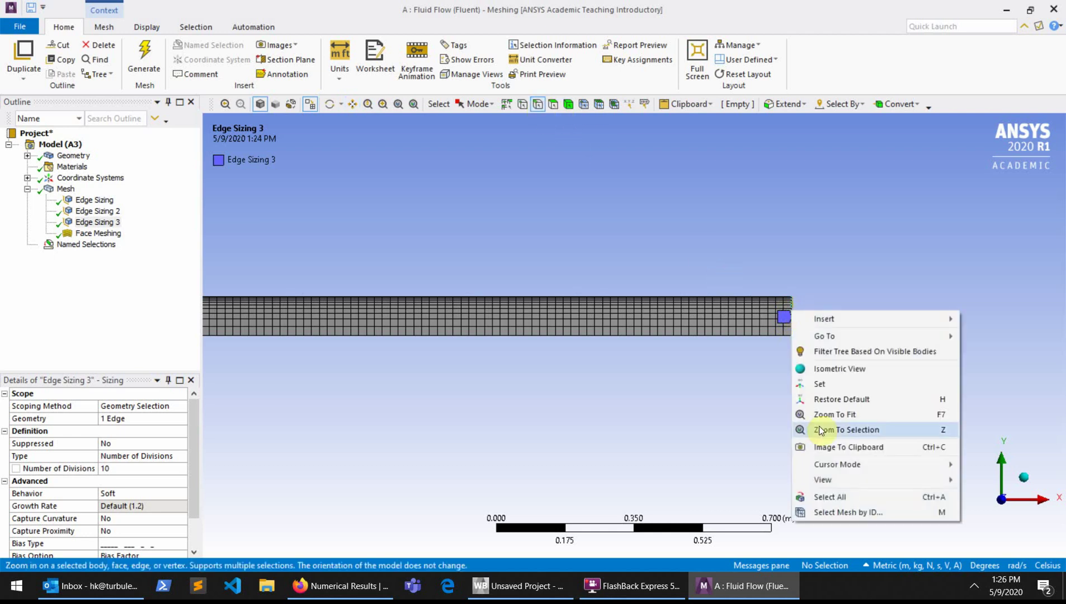
left_click(836, 293)
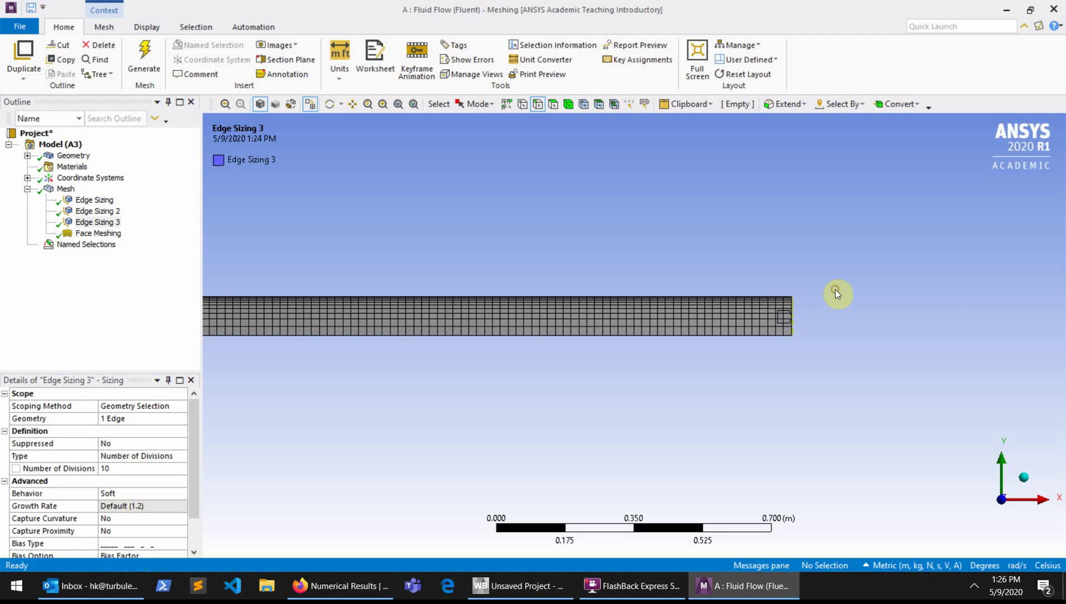
left_click(792, 309)
right_click(791, 306)
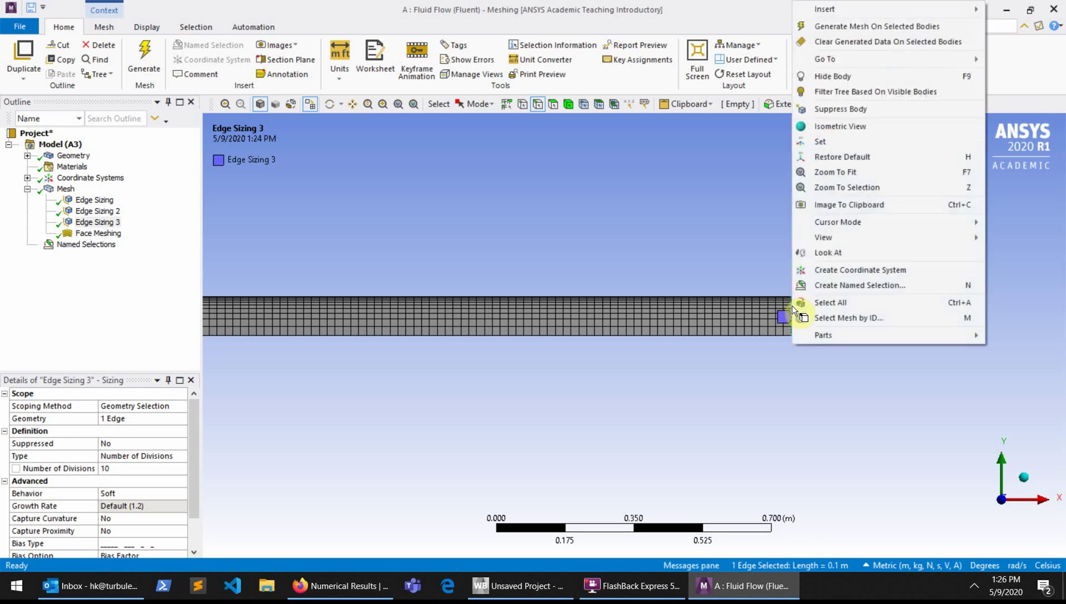
left_click(847, 285)
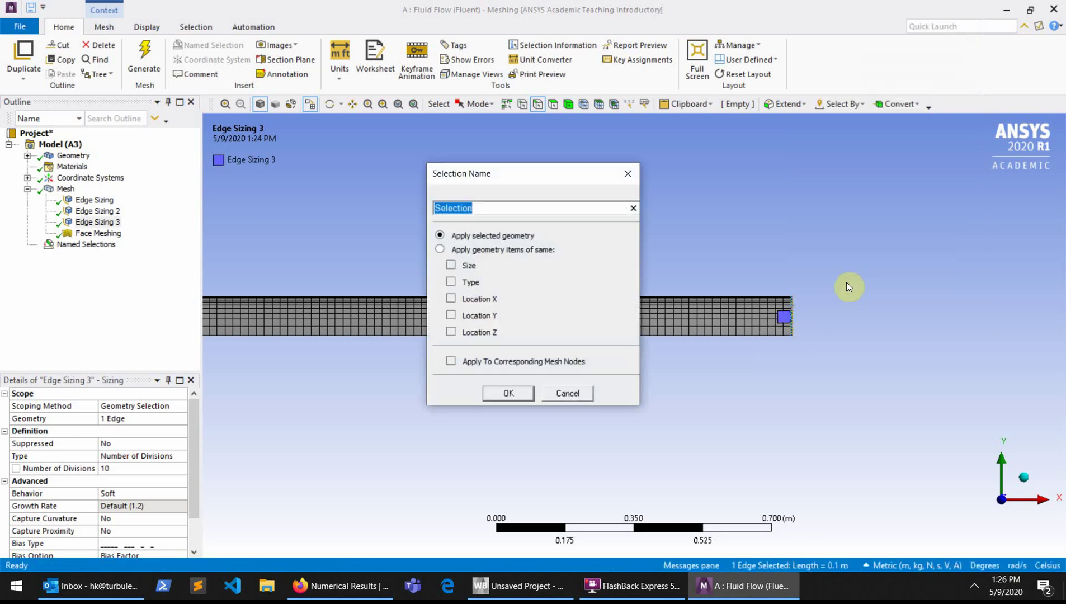
type("Outlet")
left_click(509, 393)
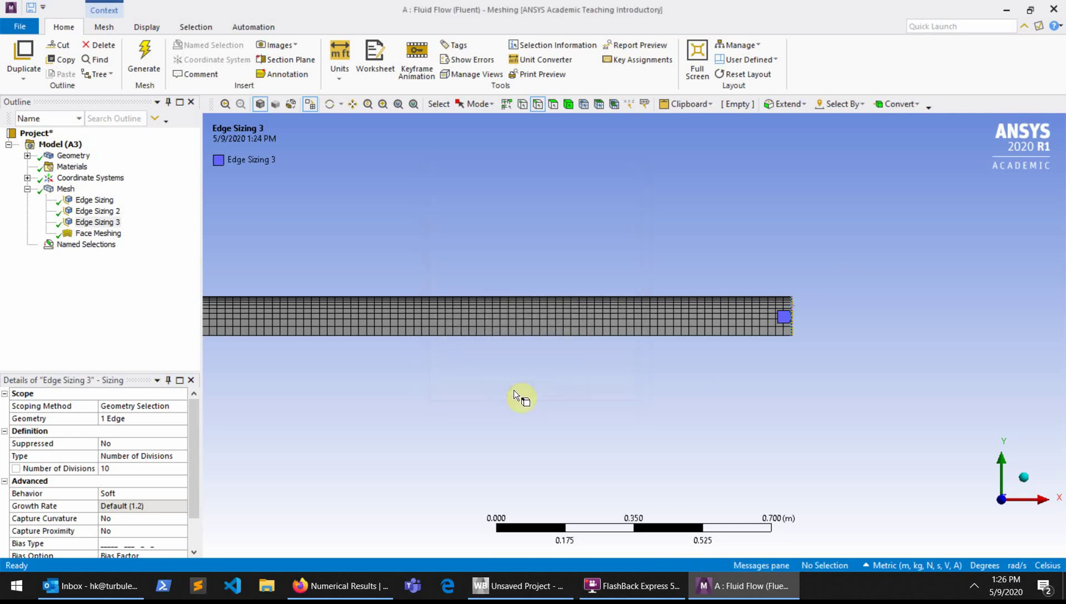